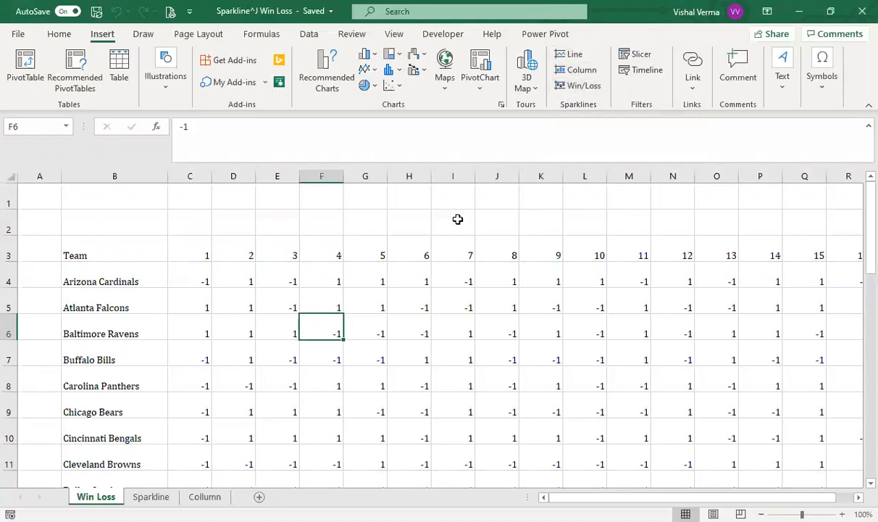
# Step: Switch to the Sparkline worksheet and look through the available line chart types
pyautogui.hotkey('ctrl', 'pagedown')
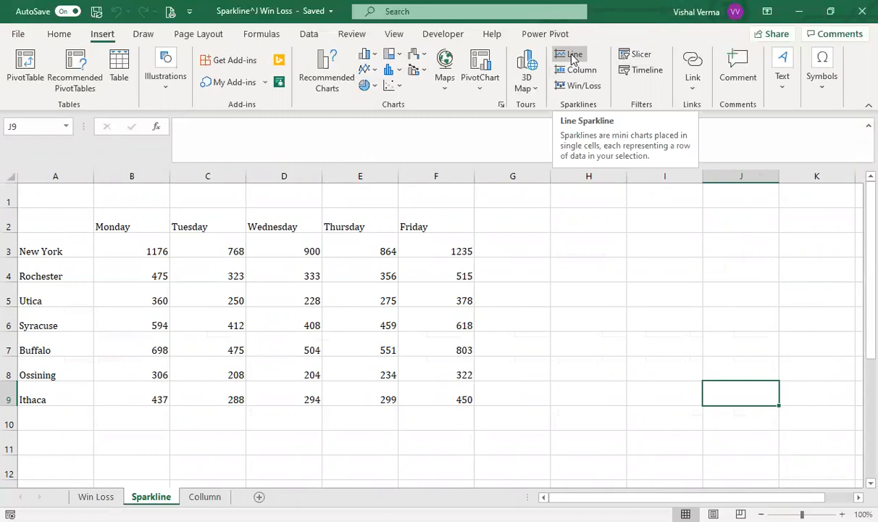
pyautogui.click(376, 70)
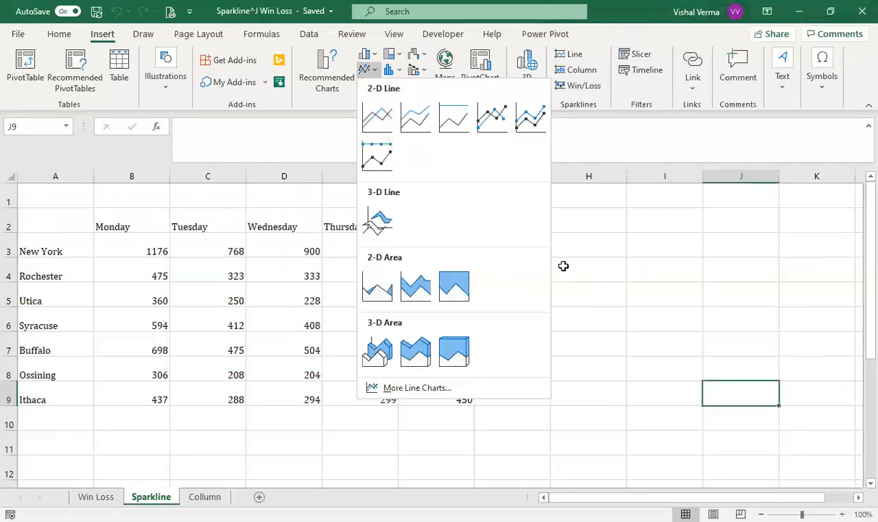
pyautogui.click(563, 266)
pyautogui.click(545, 242)
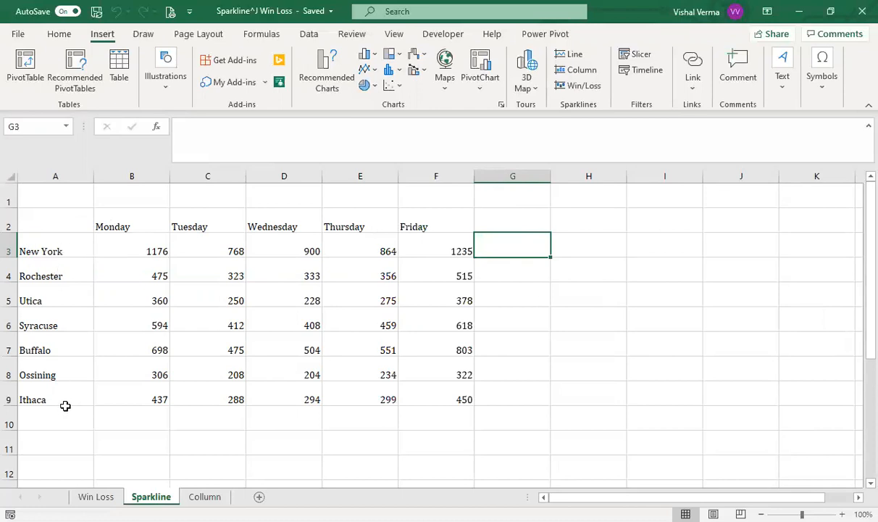
pyautogui.click(79, 251)
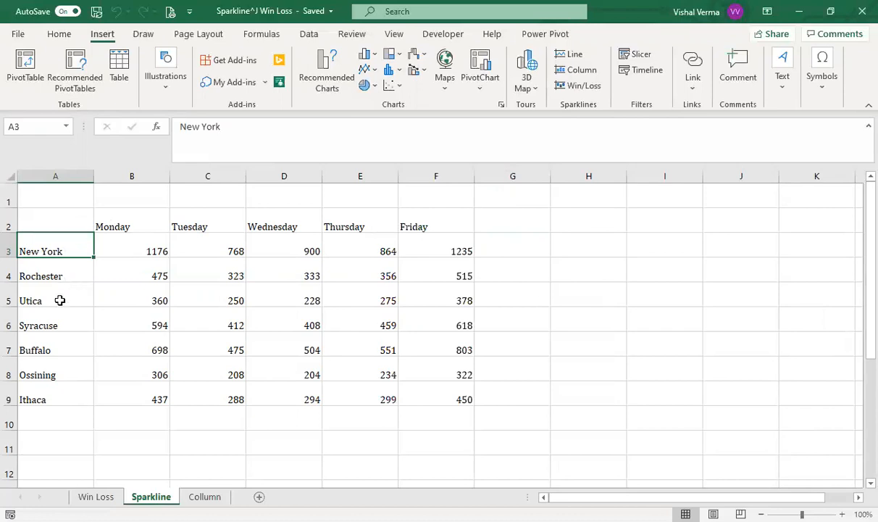
pyautogui.click(59, 301)
pyautogui.click(86, 321)
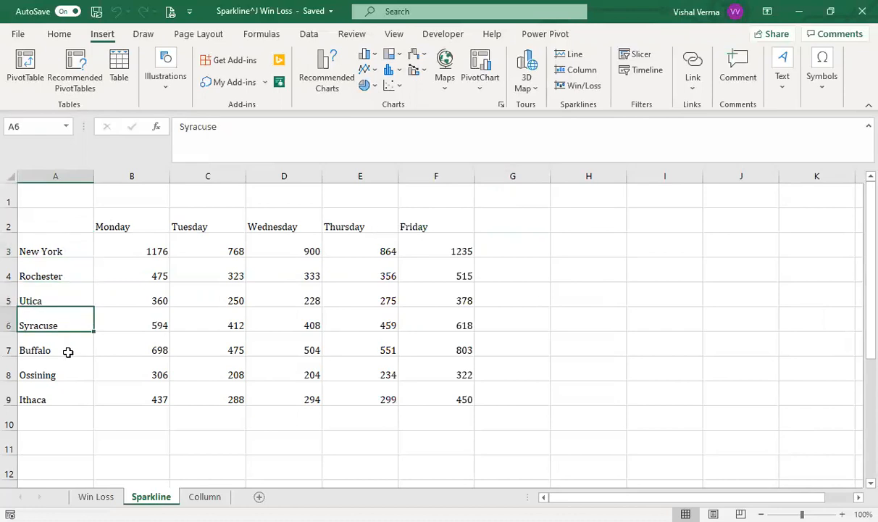
pyautogui.click(67, 351)
pyautogui.click(58, 375)
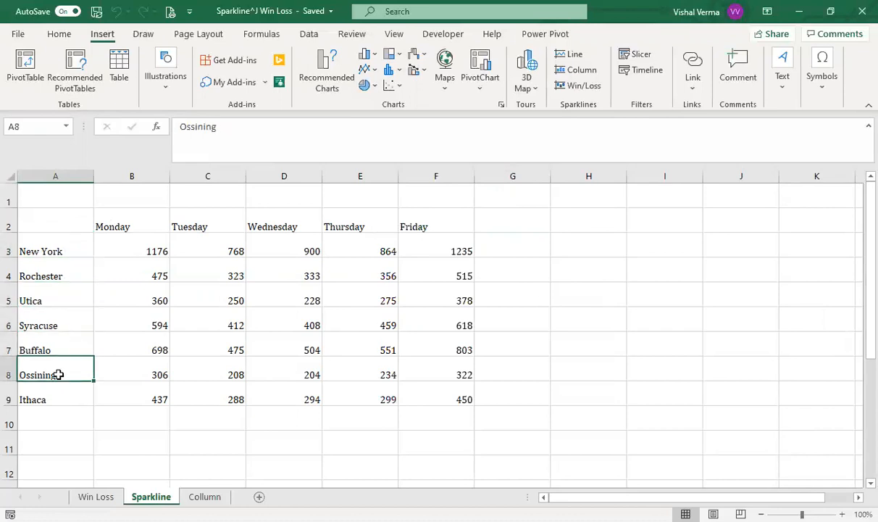
pyautogui.click(58, 397)
# Step: Insert a line sparkline in cell G3 for the New York row, using B3:F3 as the data range
pyautogui.click(491, 242)
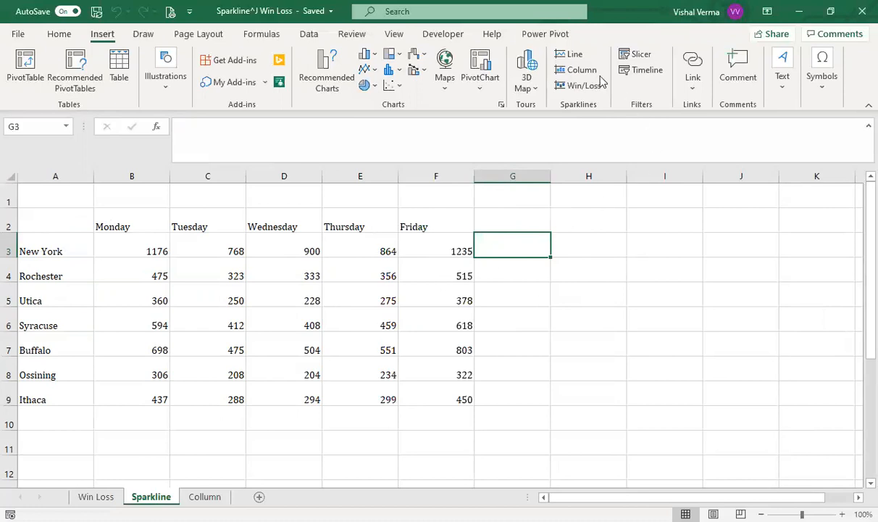
pyautogui.click(576, 55)
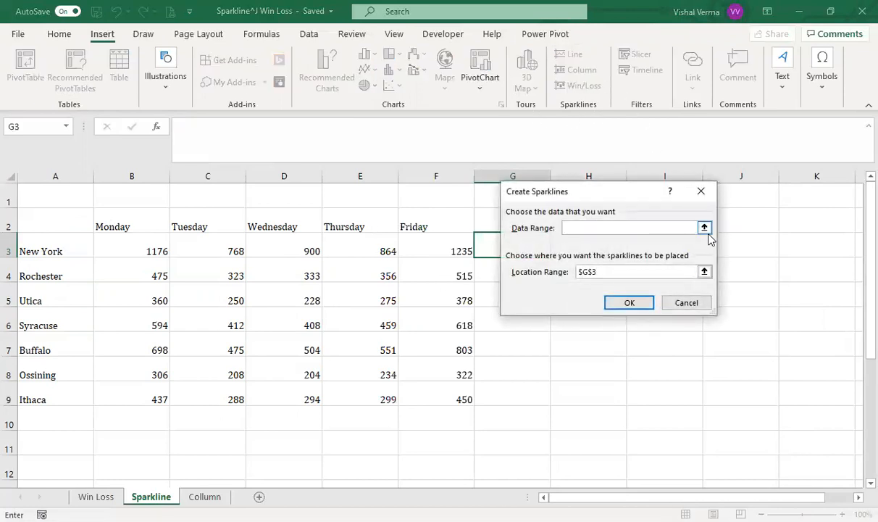
pyautogui.click(704, 229)
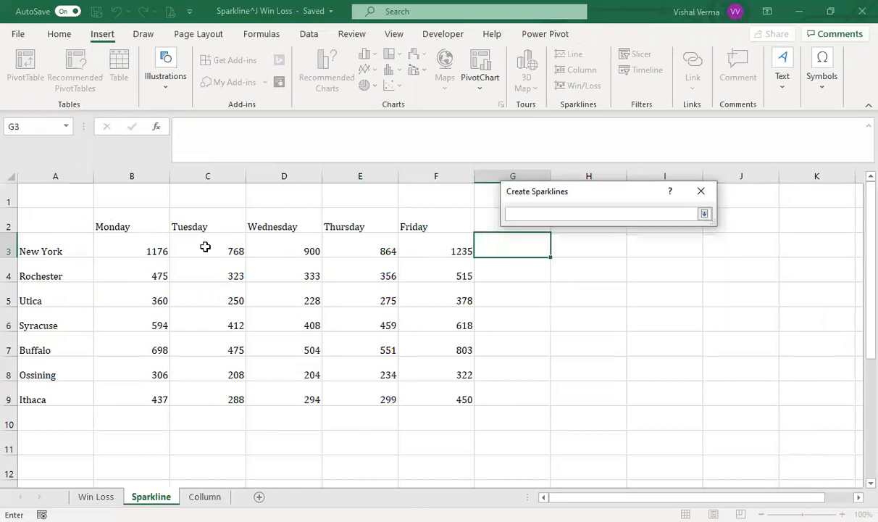
pyautogui.moveTo(137, 242); pyautogui.dragTo(441, 248)
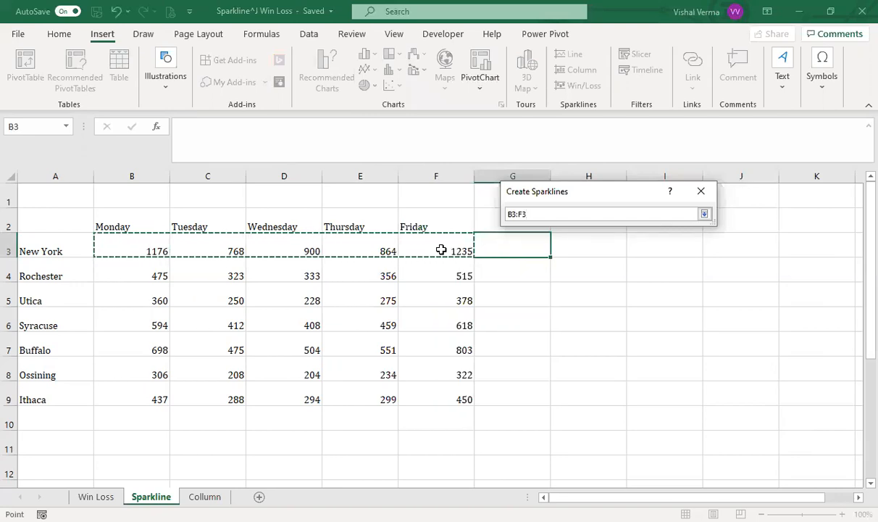
pyautogui.click(705, 215)
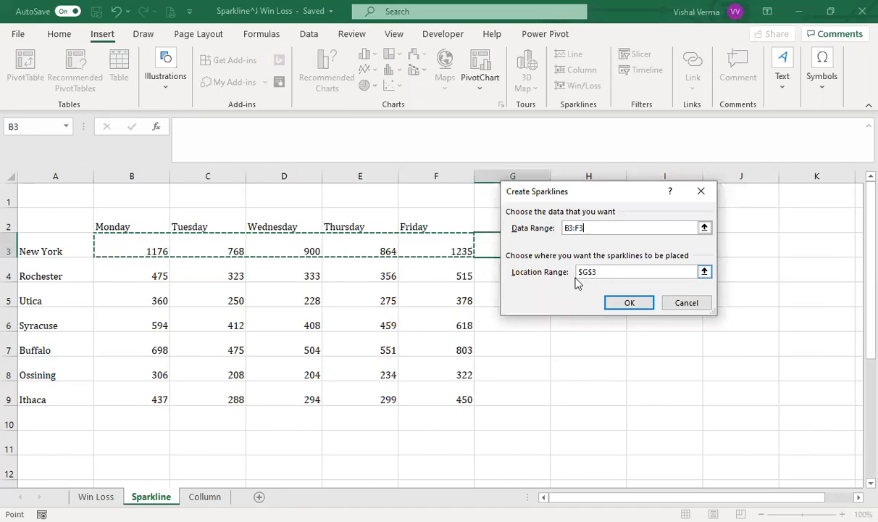
pyautogui.click(630, 304)
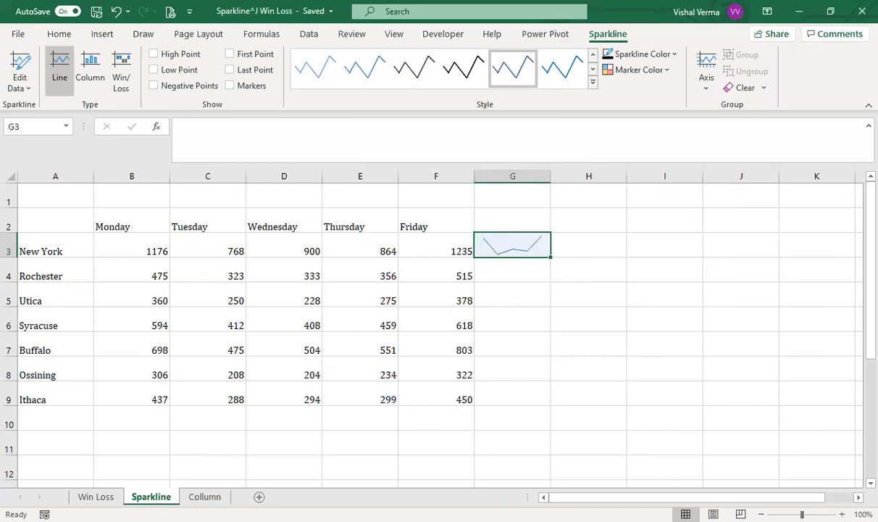
# Step: Mark the high point of the New York sparkline in G3 with a dark red theme color
pyautogui.click(842, 514)
pyautogui.click(841, 514)
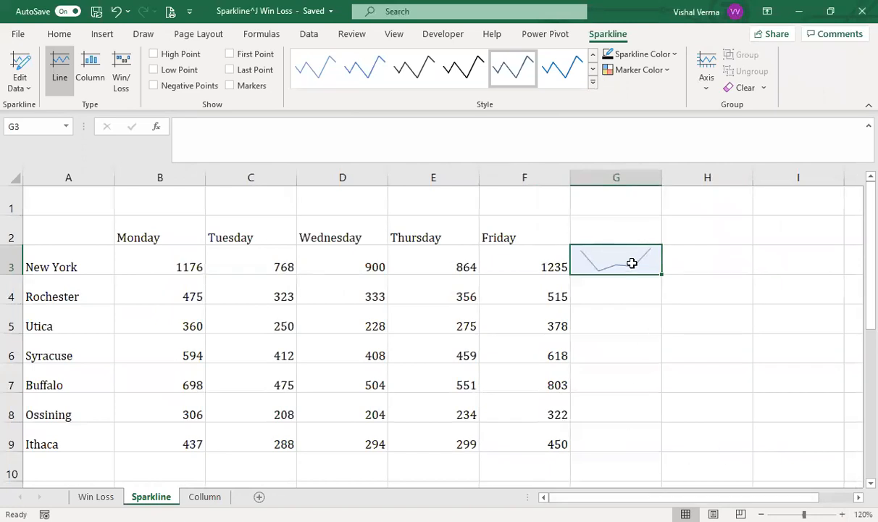
pyautogui.click(673, 55)
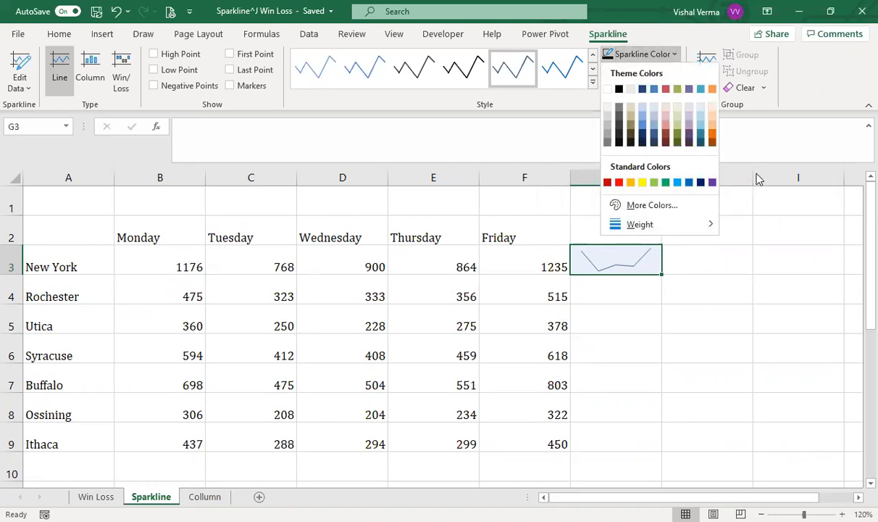
pyautogui.click(671, 55)
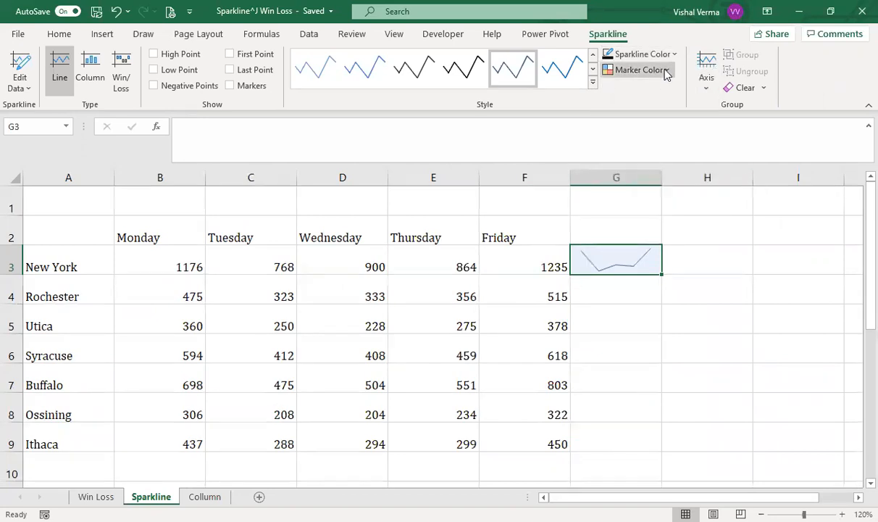
pyautogui.click(664, 70)
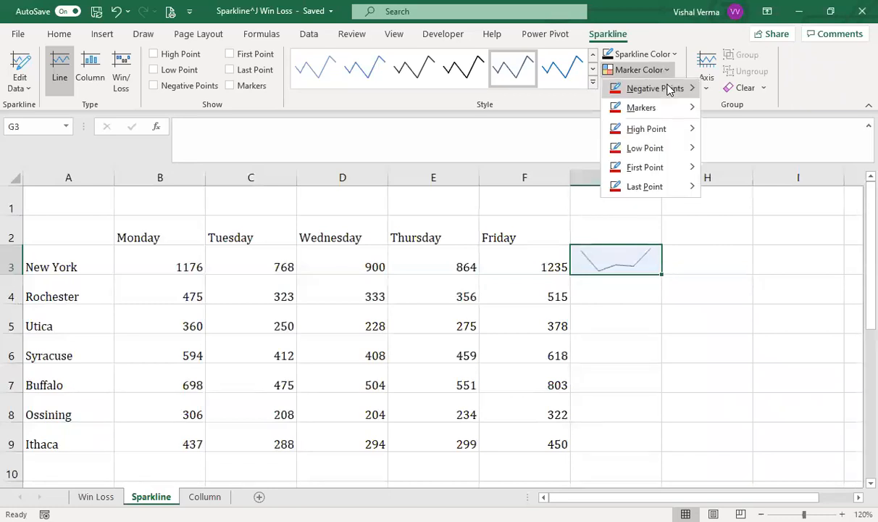
pyautogui.moveTo(670, 88)
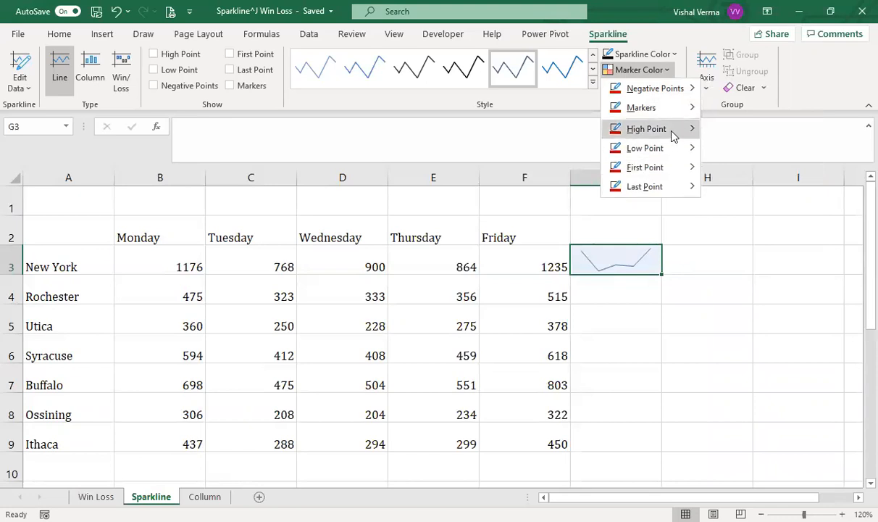
pyautogui.moveTo(673, 135)
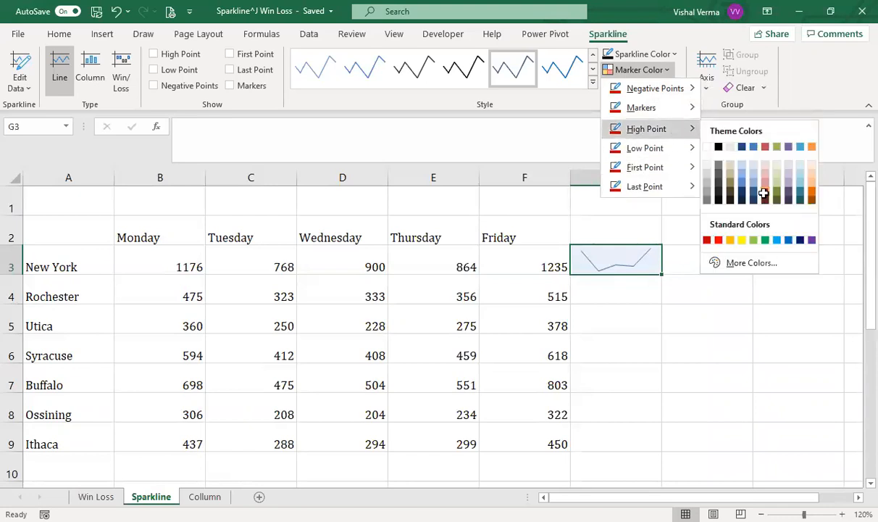
pyautogui.click(763, 194)
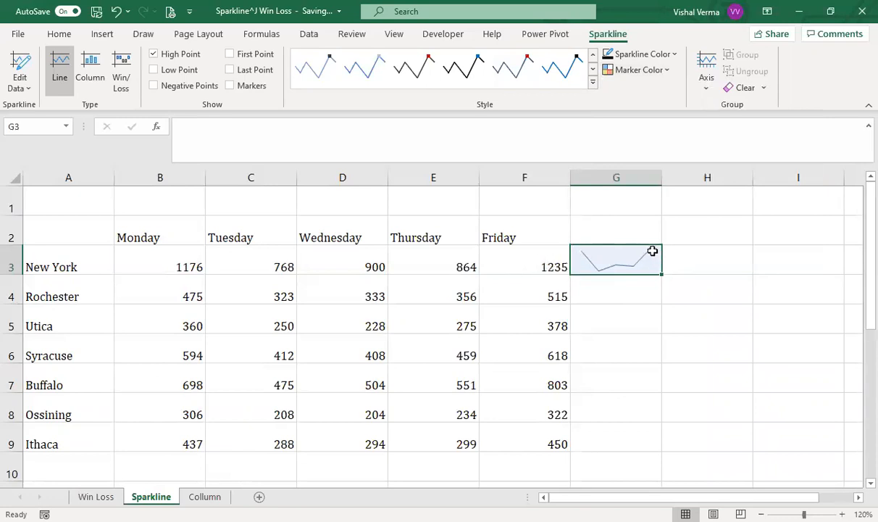
# Step: Fill the New York sparkline from G3 down through G9 to cover the remaining cities
pyautogui.click(706, 93)
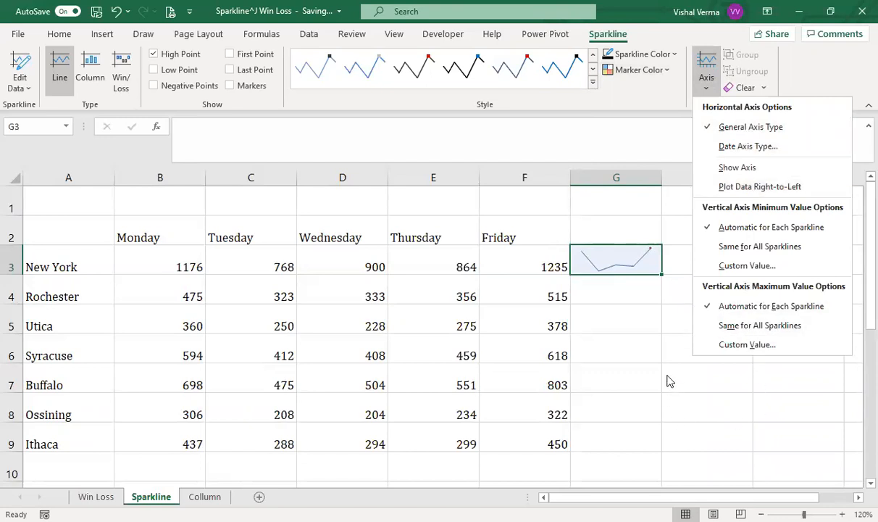
pyautogui.click(625, 287)
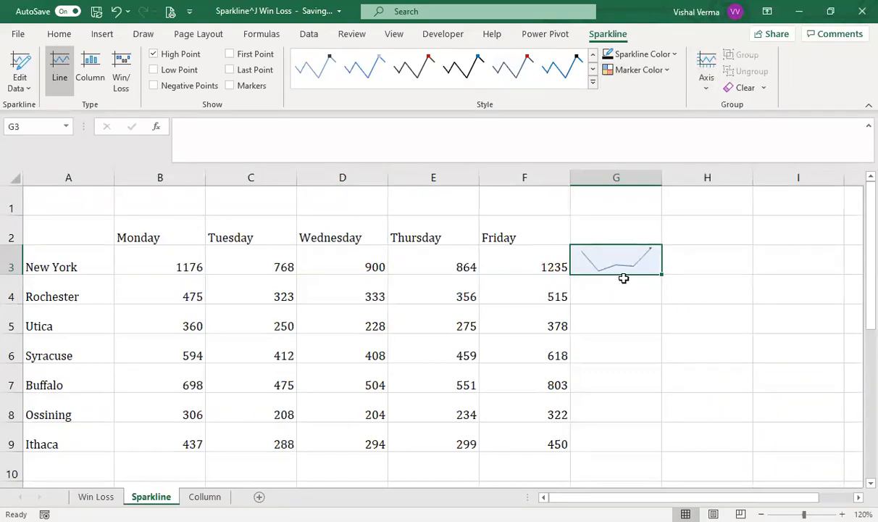
pyautogui.moveTo(662, 275); pyautogui.dragTo(659, 454)
pyautogui.click(681, 397)
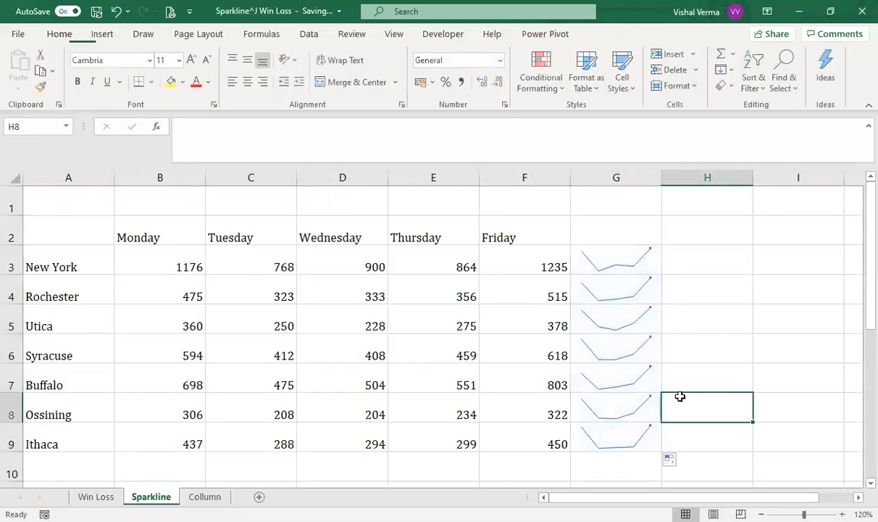
# Step: Examine the data range and location range of the sparkline group in column G without changing them
pyautogui.click(615, 299)
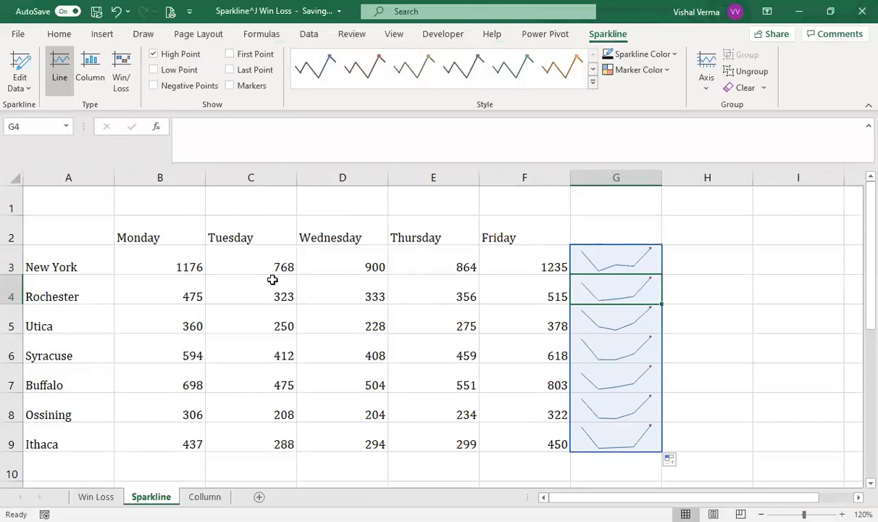
pyautogui.click(23, 88)
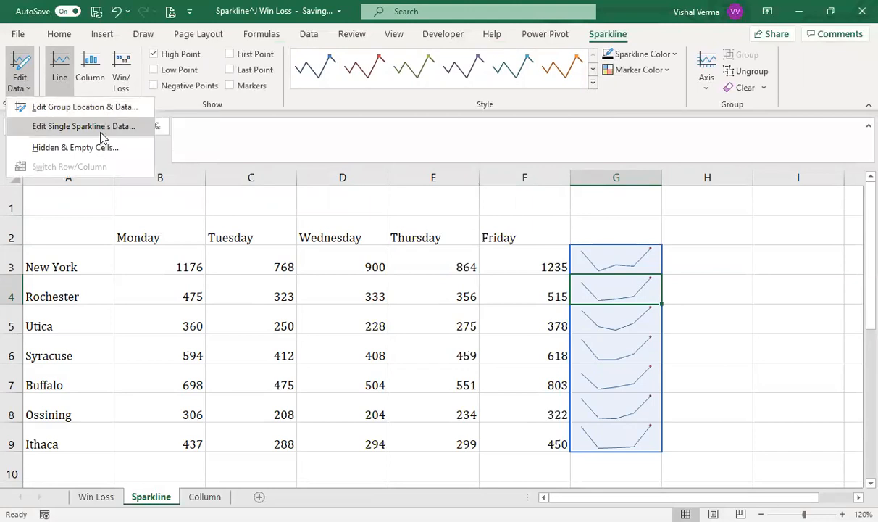
pyautogui.click(91, 108)
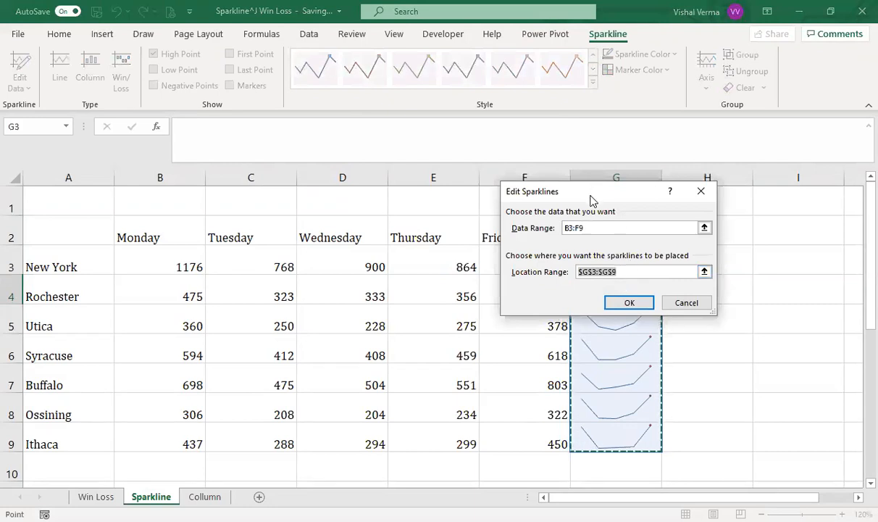
pyautogui.moveTo(550, 190); pyautogui.dragTo(703, 171)
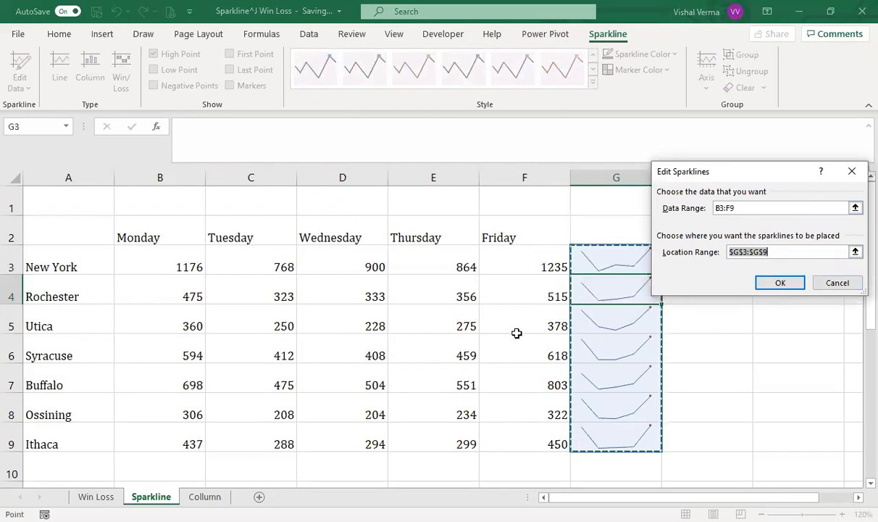
pyautogui.click(838, 283)
pyautogui.click(736, 406)
pyautogui.moveTo(623, 294); pyautogui.dragTo(619, 435)
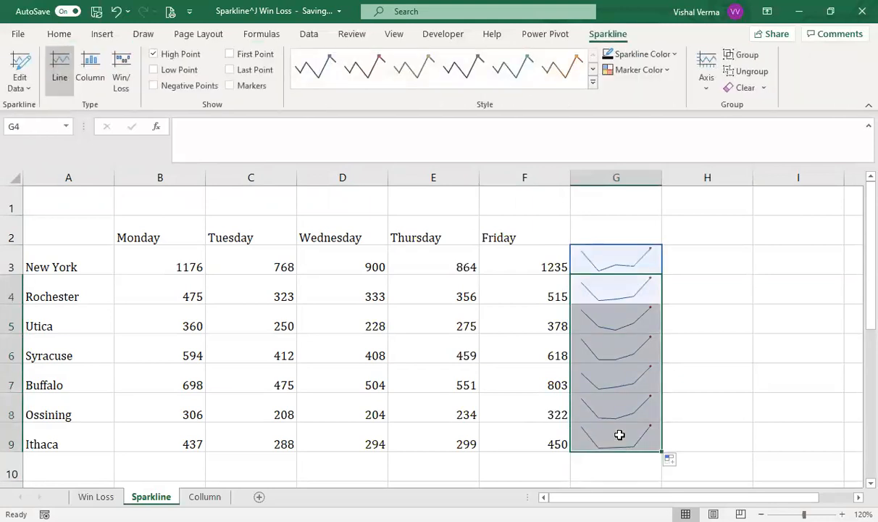
pyautogui.rightClick(619, 435)
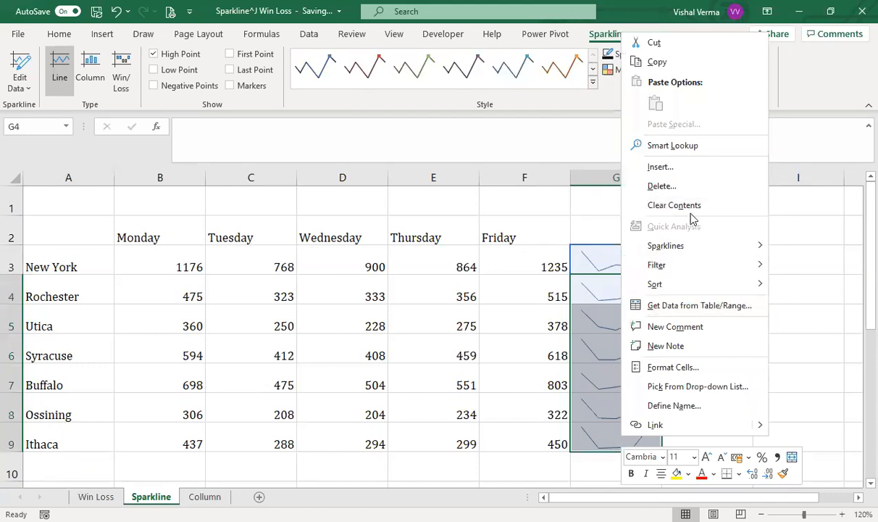
pyautogui.click(712, 456)
pyautogui.moveTo(605, 304); pyautogui.dragTo(627, 435)
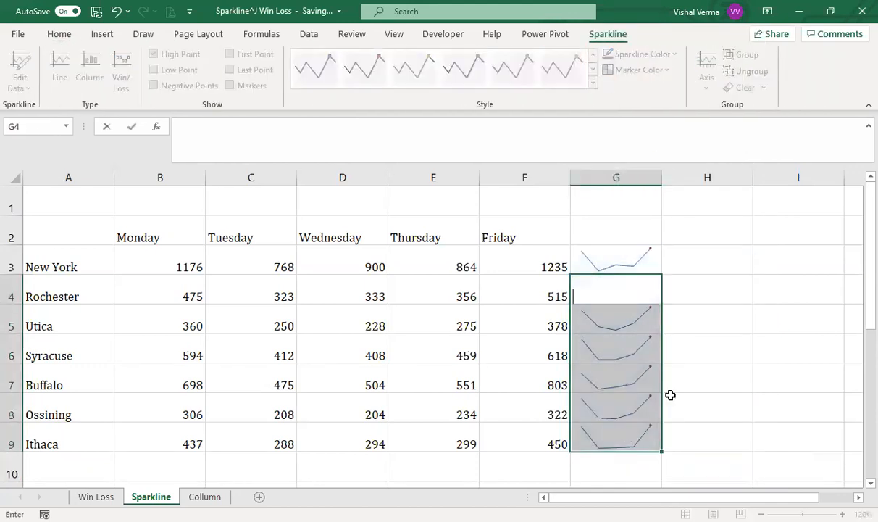
pyautogui.click(702, 346)
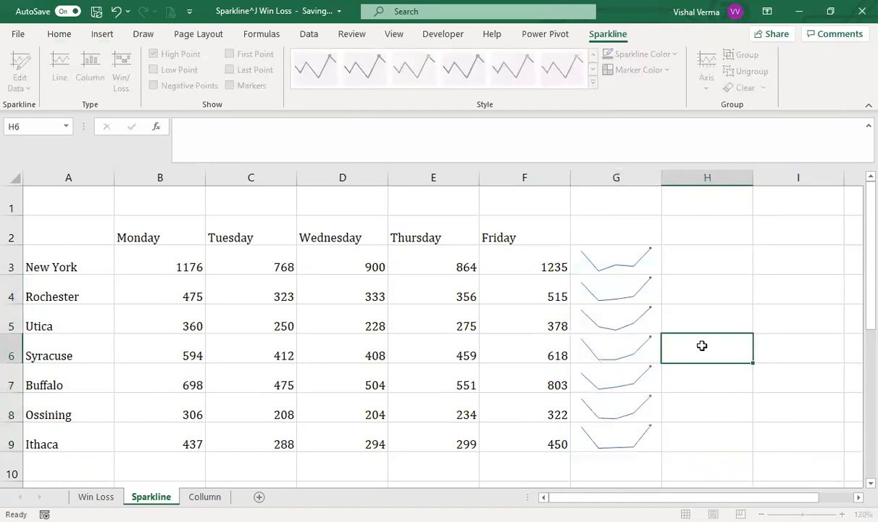
pyautogui.click(691, 289)
pyautogui.write('=')
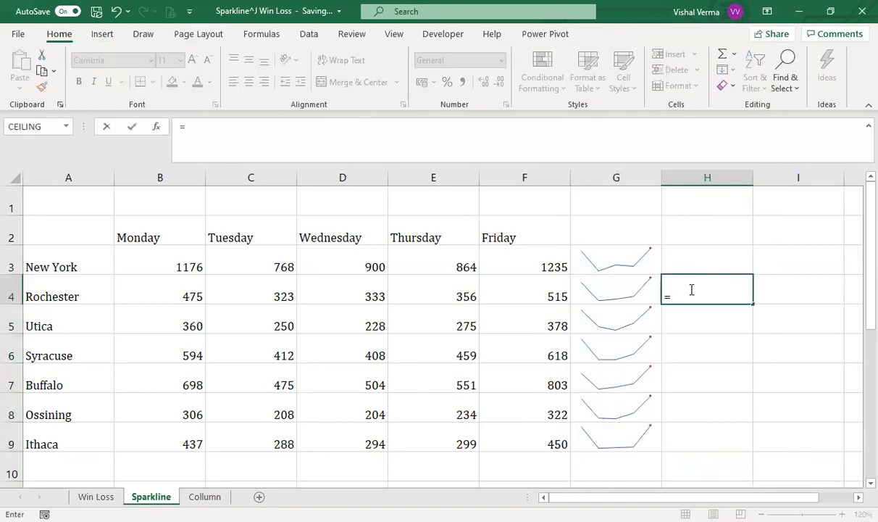
pyautogui.press('BackSpace')
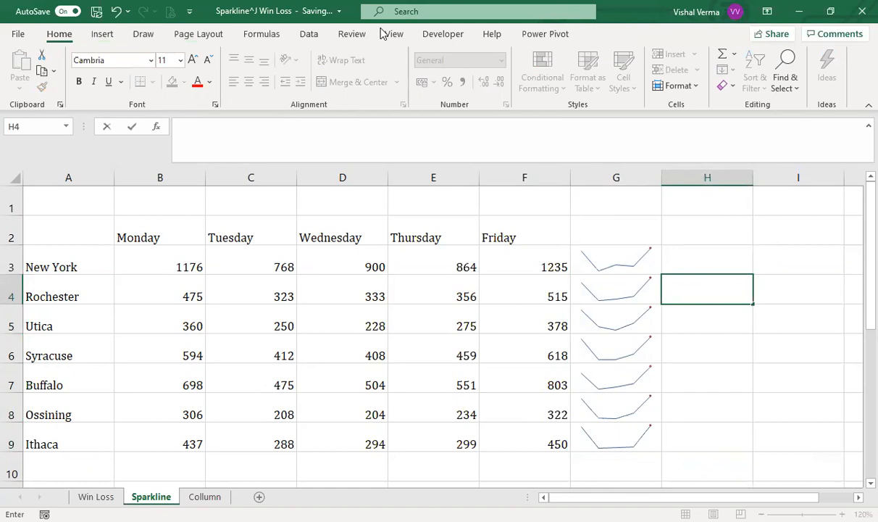
# Step: Insert a line sparkline in cell H4 for the Rochester row, using B4:F4 as the data range
pyautogui.click(102, 34)
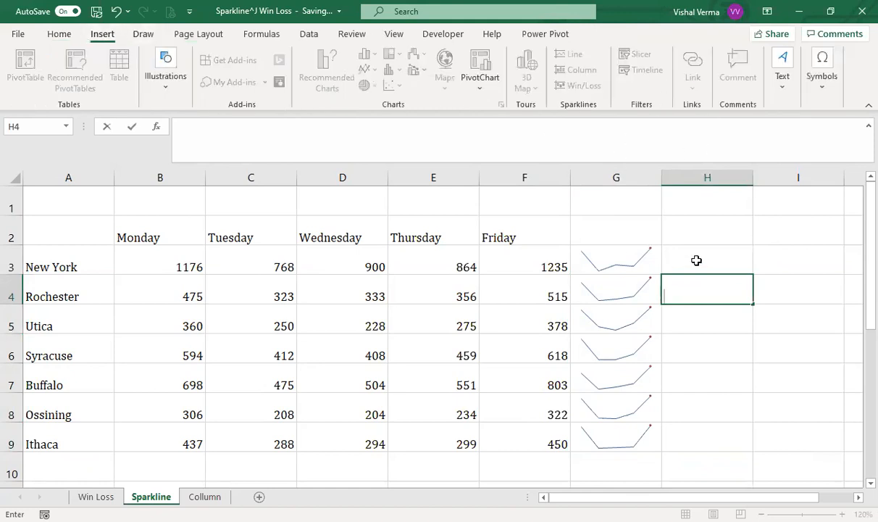
pyautogui.click(750, 323)
pyautogui.click(725, 276)
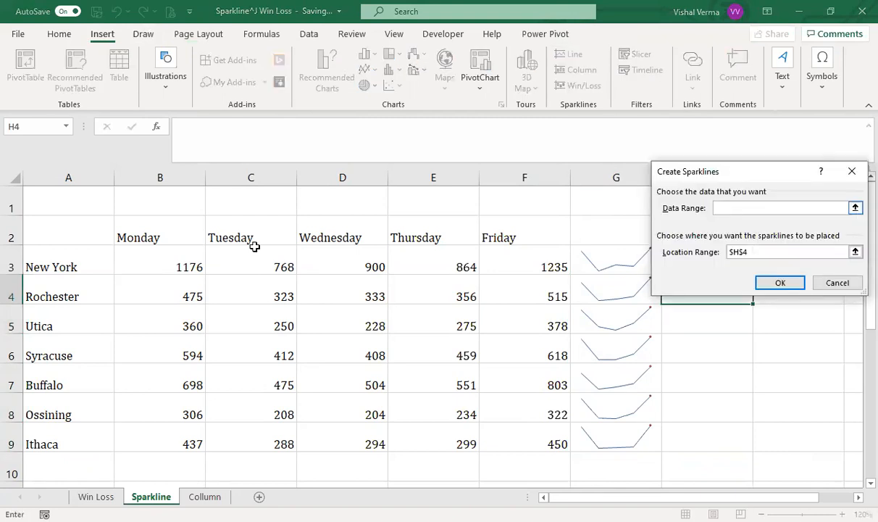
pyautogui.click(856, 208)
pyautogui.click(203, 300)
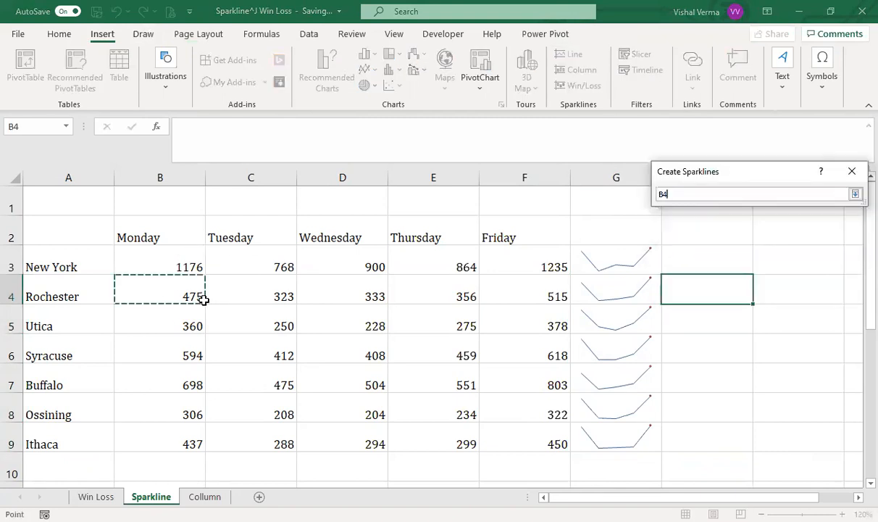
pyautogui.moveTo(203, 299); pyautogui.dragTo(551, 297)
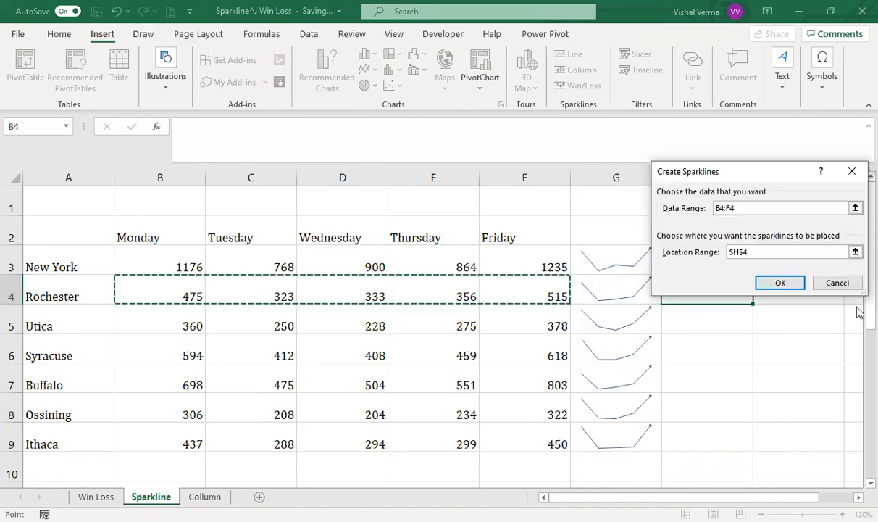
pyautogui.click(778, 284)
pyautogui.click(773, 283)
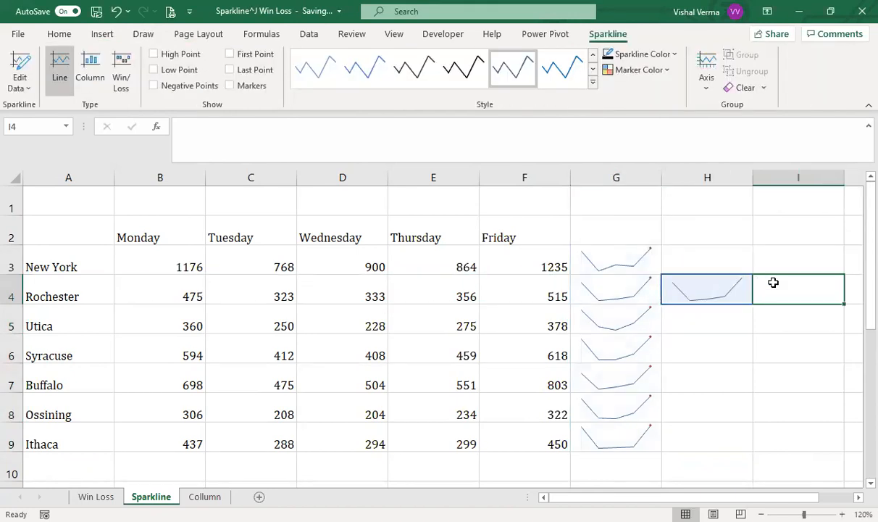
pyautogui.click(716, 297)
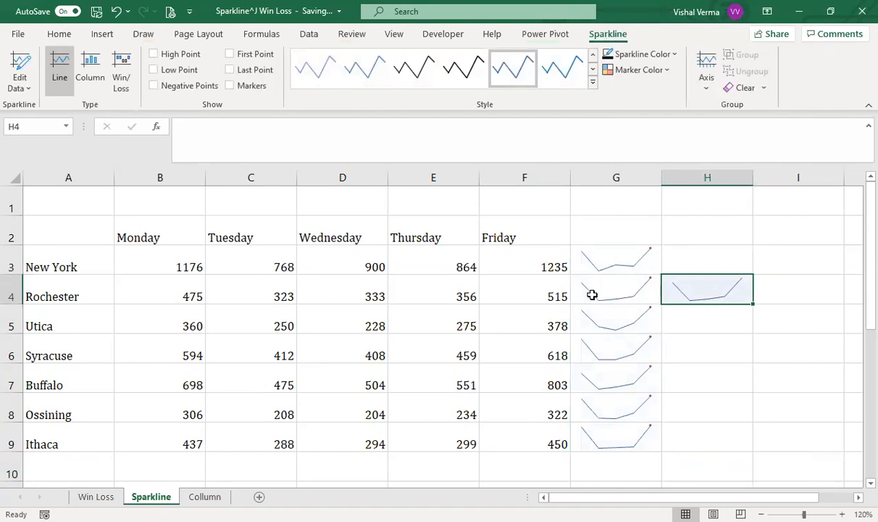
# Step: Mark the low points of the sparkline group in G3:G9 with a dark red theme color
pyautogui.click(618, 260)
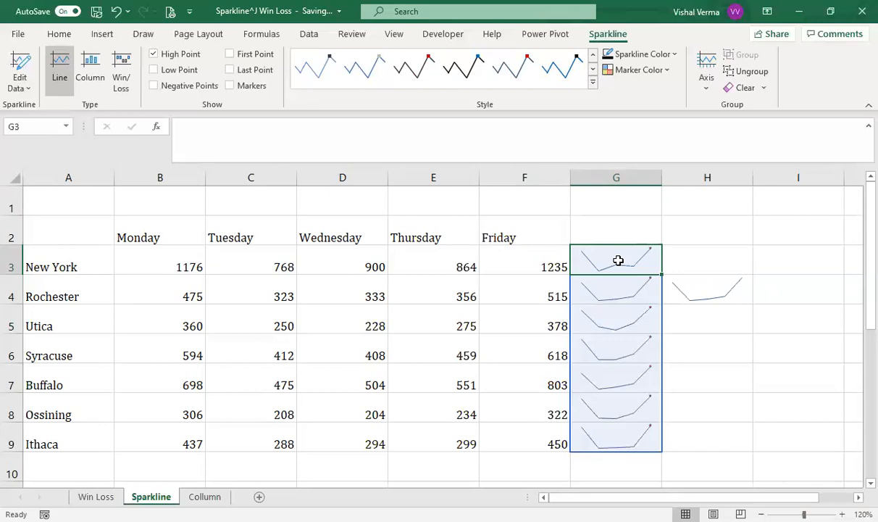
pyautogui.click(667, 71)
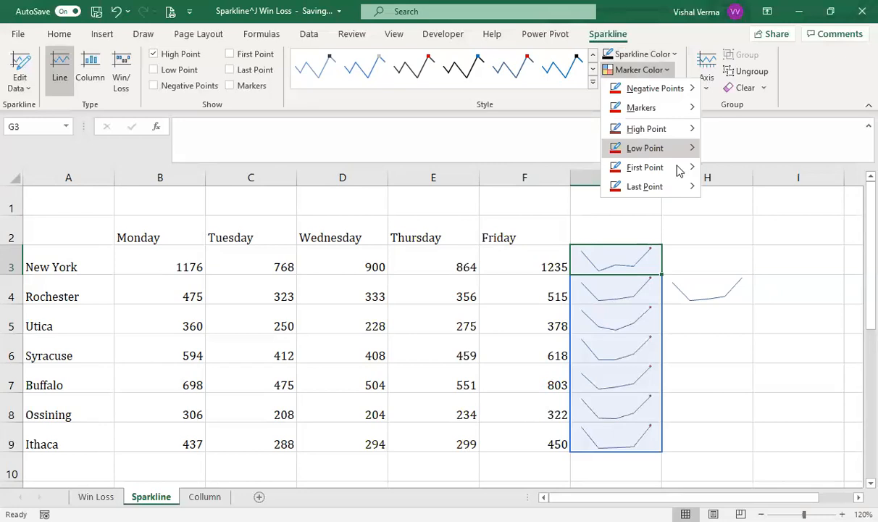
pyautogui.moveTo(670, 148)
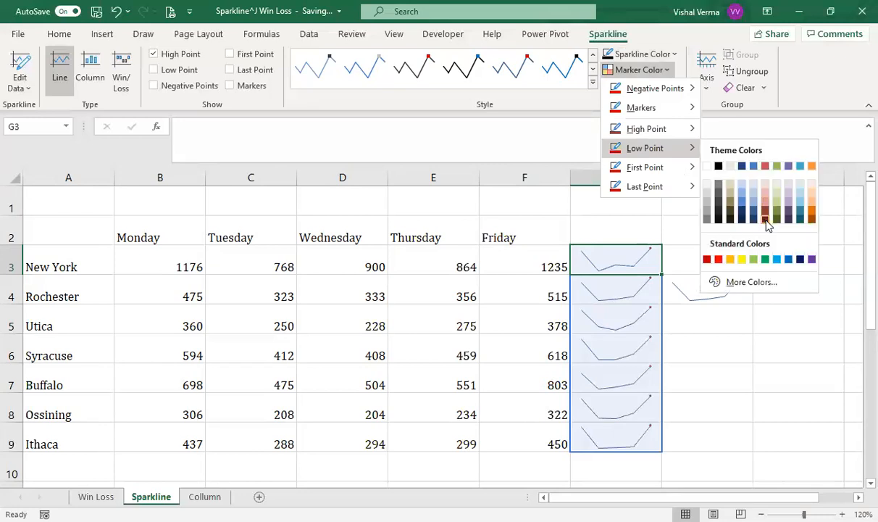
pyautogui.click(761, 210)
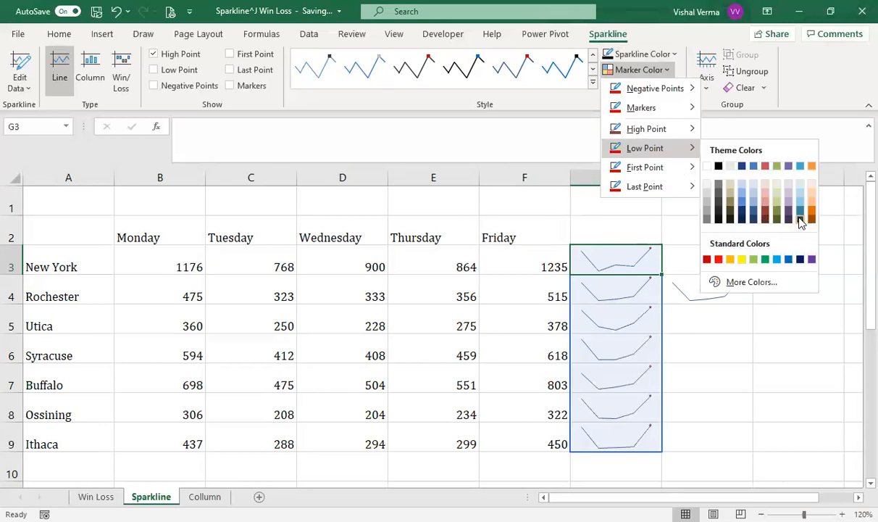
pyautogui.click(775, 343)
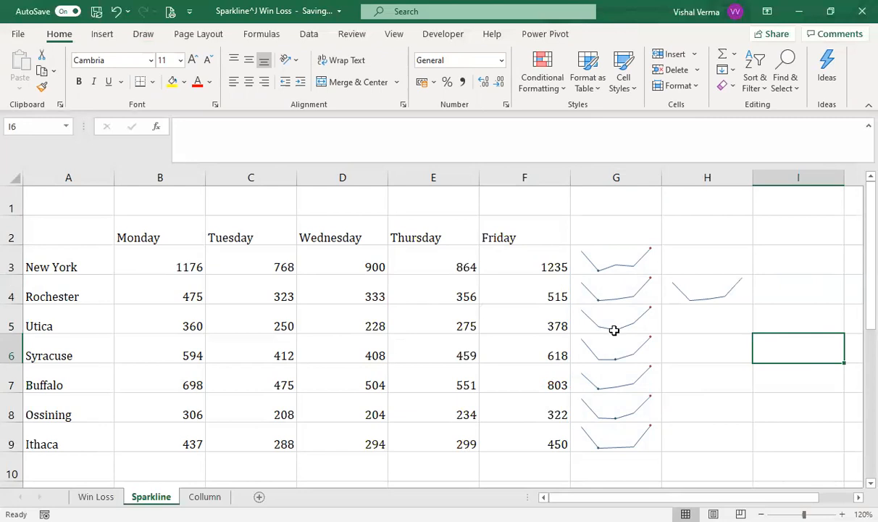
pyautogui.click(39, 323)
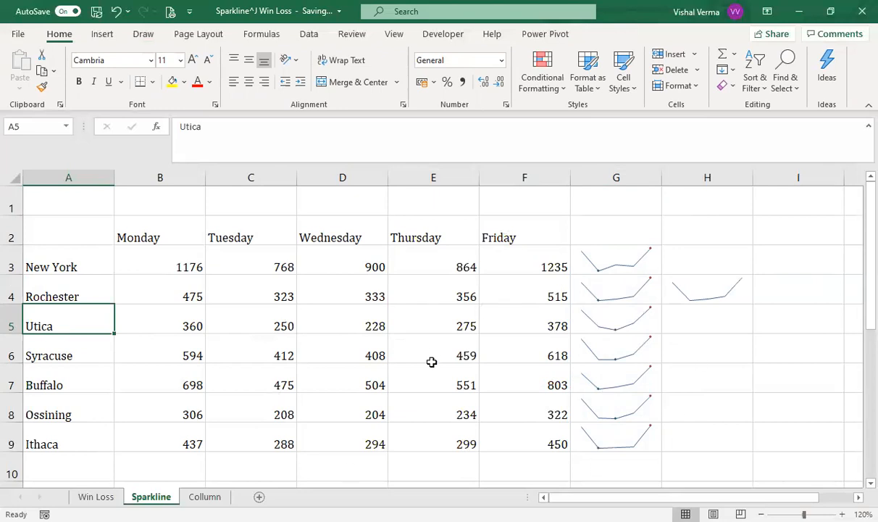
pyautogui.click(604, 269)
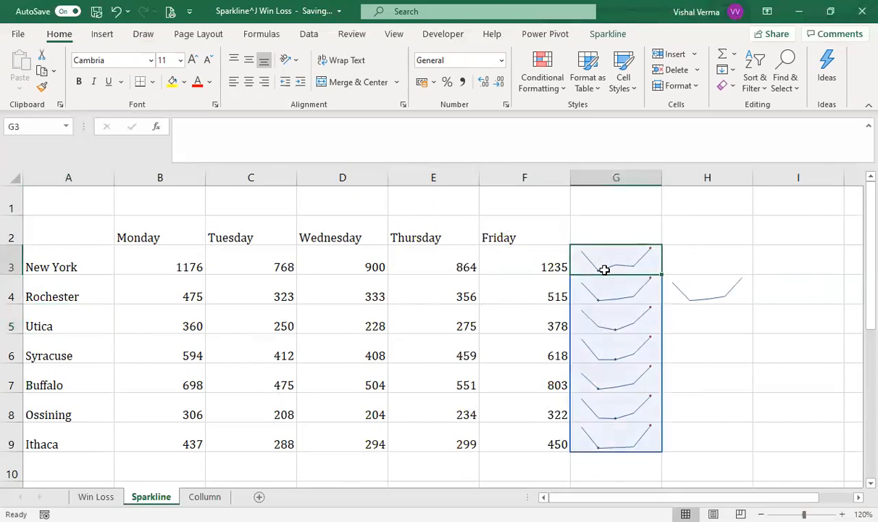
pyautogui.click(609, 34)
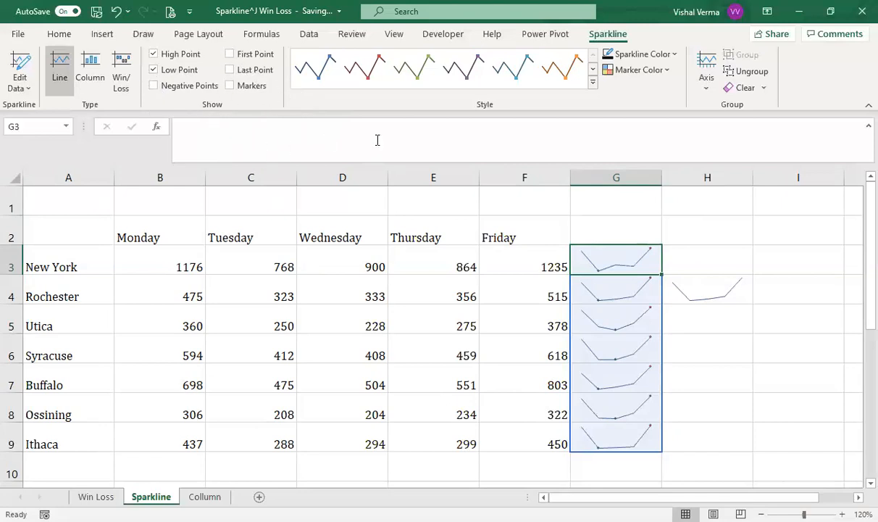
pyautogui.click(730, 291)
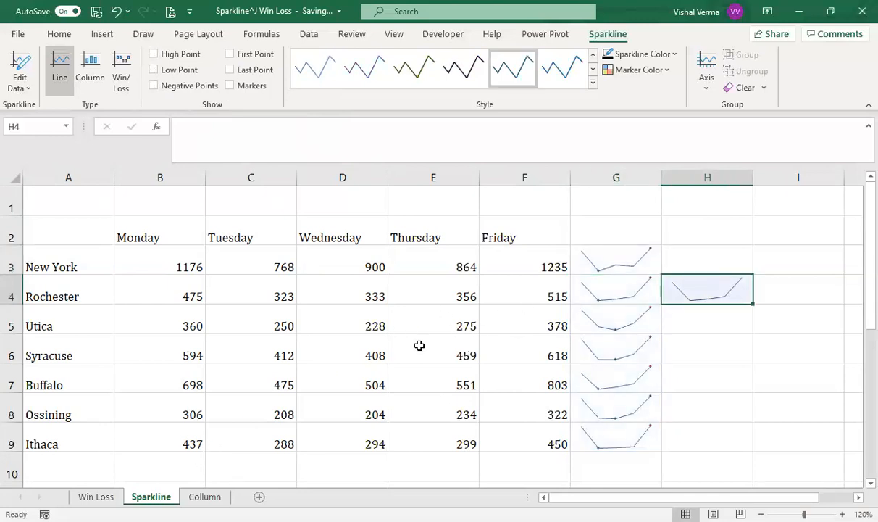
# Step: Switch to the Collumn worksheet and select cell G3 beside the New York row
pyautogui.click(204, 496)
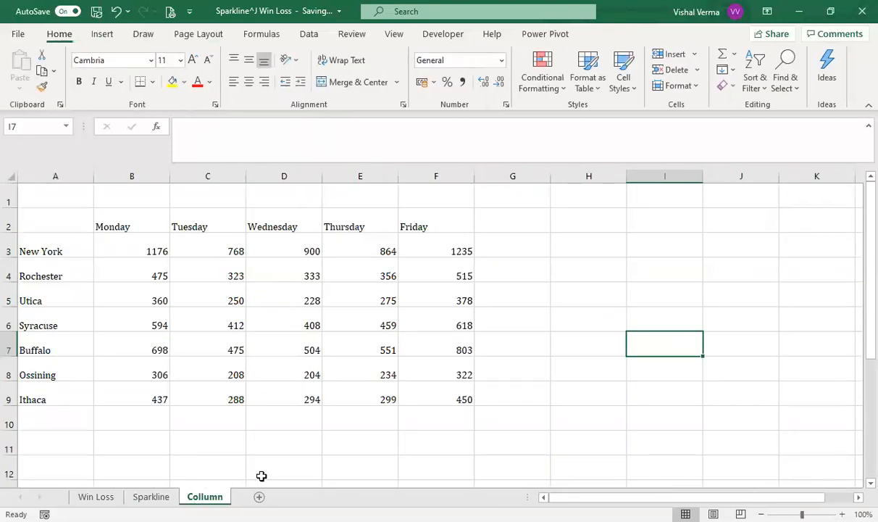
pyautogui.click(501, 422)
pyautogui.click(521, 255)
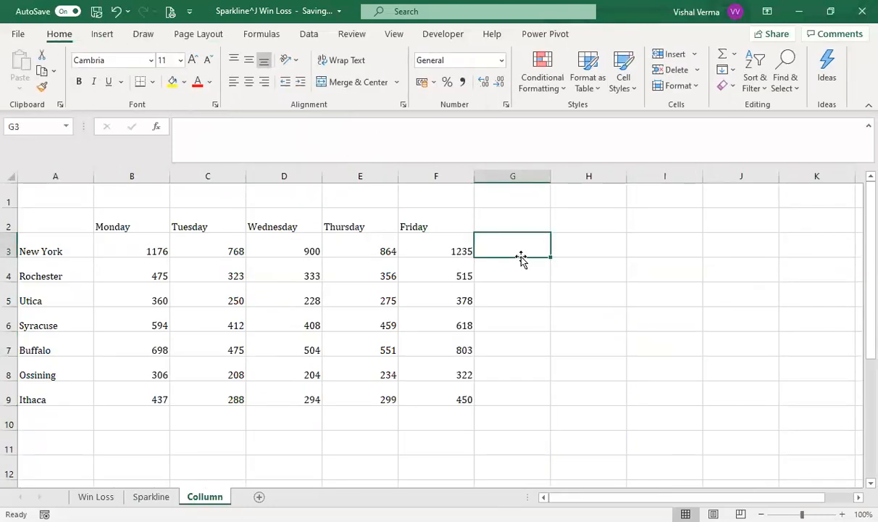
pyautogui.click(112, 36)
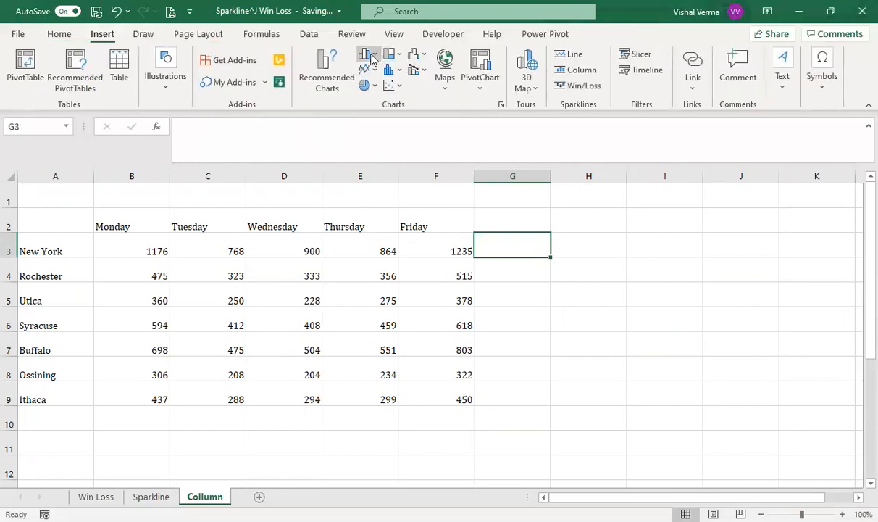
pyautogui.click(370, 57)
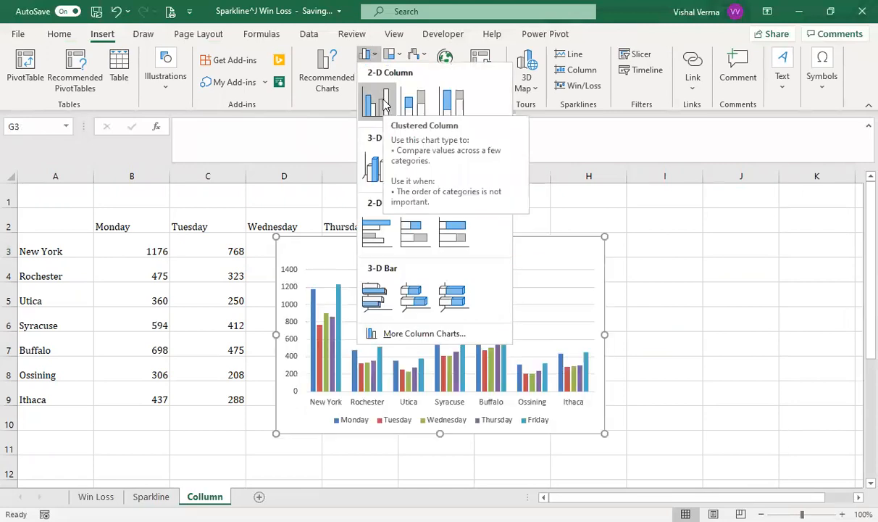
pyautogui.click(383, 103)
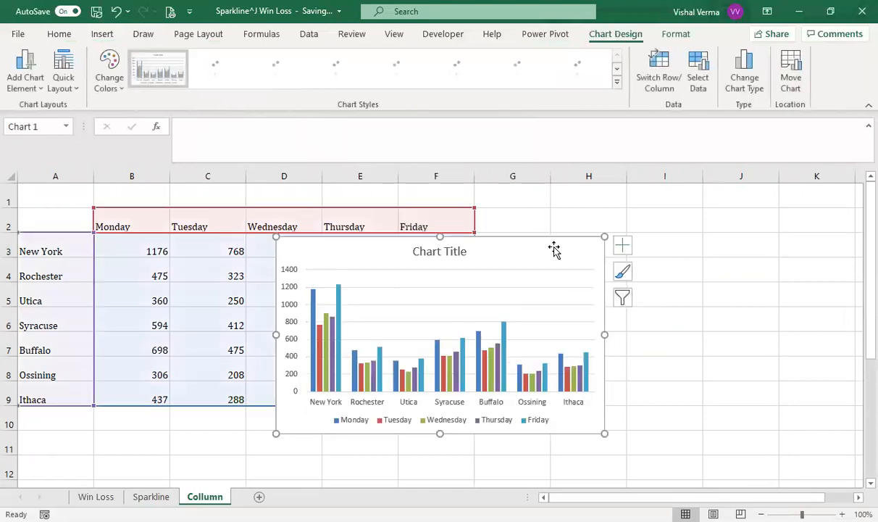
pyautogui.moveTo(529, 242); pyautogui.dragTo(737, 282)
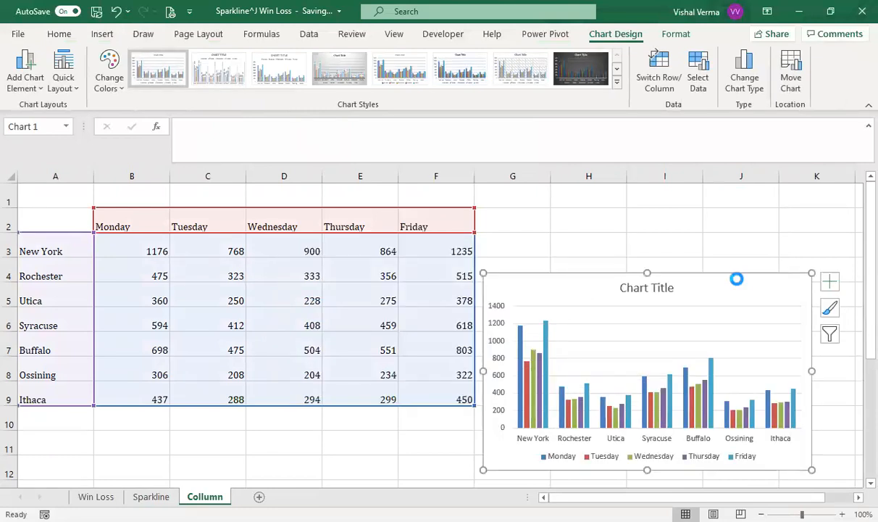
pyautogui.hotkey('ctrl', 'z')
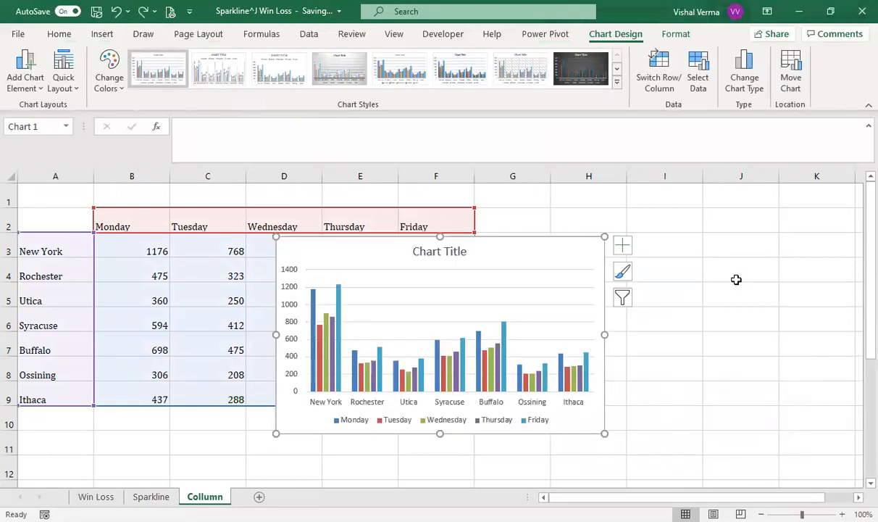
pyautogui.press('Delete')
pyautogui.click(605, 347)
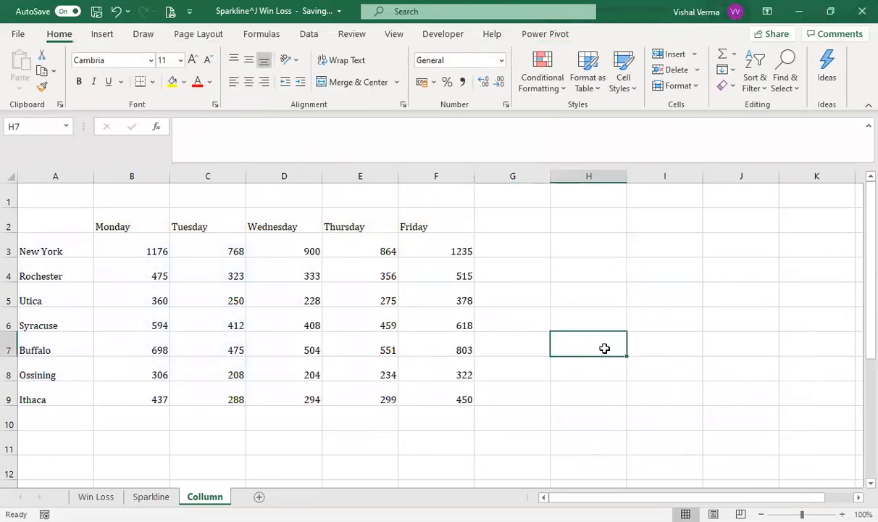
# Step: Insert a 2-D clustered column chart of the New York data in A2:F3 and place it beside the table over columns I to M
pyautogui.moveTo(53, 216); pyautogui.dragTo(450, 250)
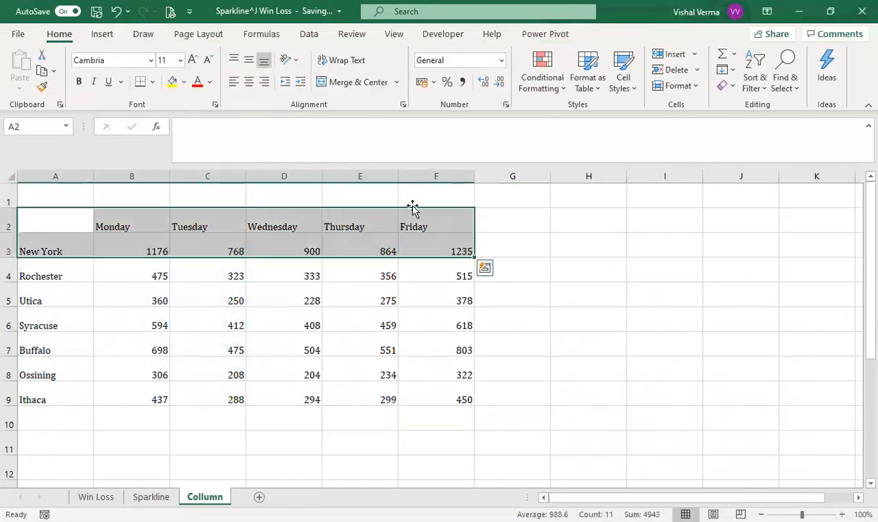
pyautogui.click(102, 36)
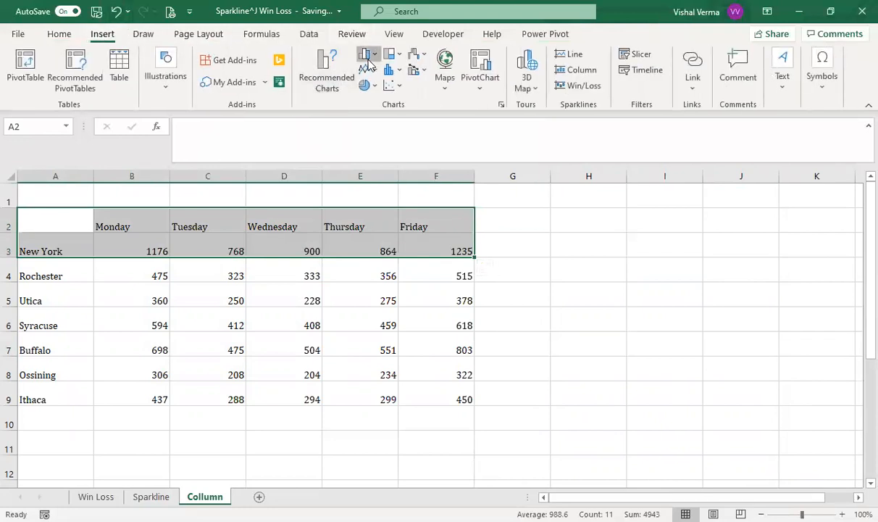
pyautogui.click(376, 110)
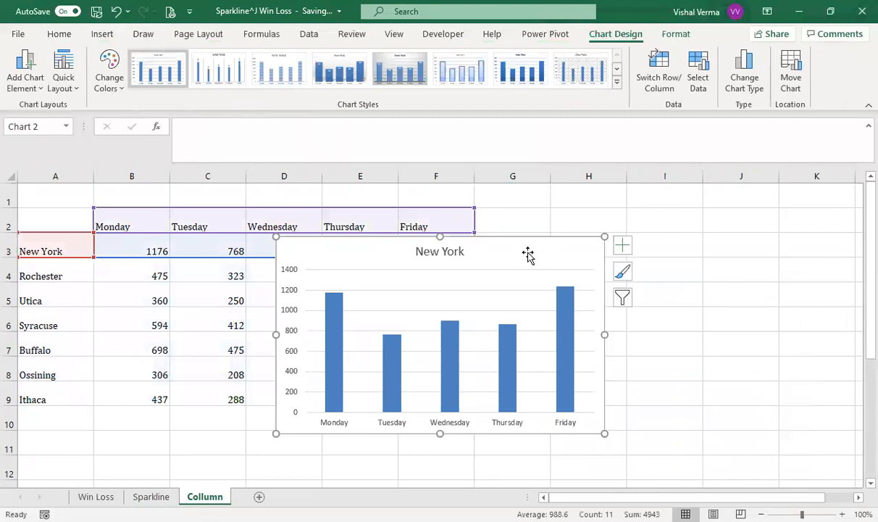
pyautogui.moveTo(523, 242); pyautogui.dragTo(817, 249)
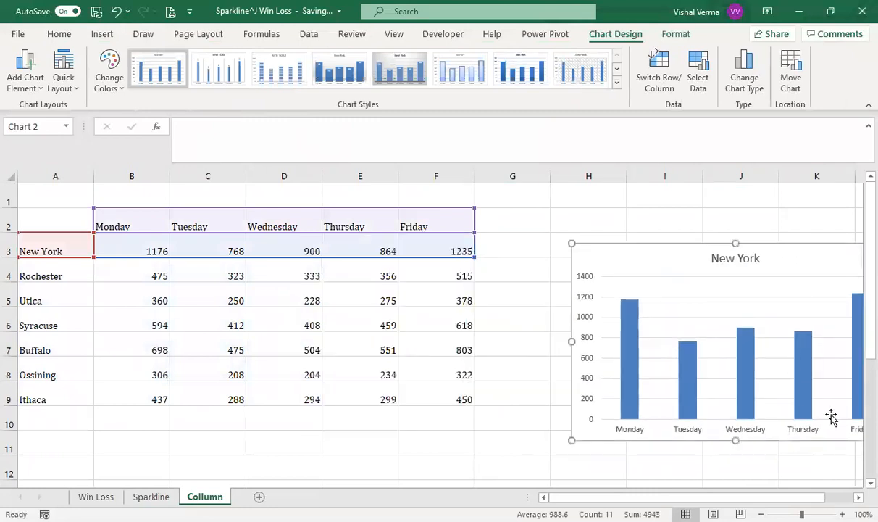
pyautogui.click(858, 497)
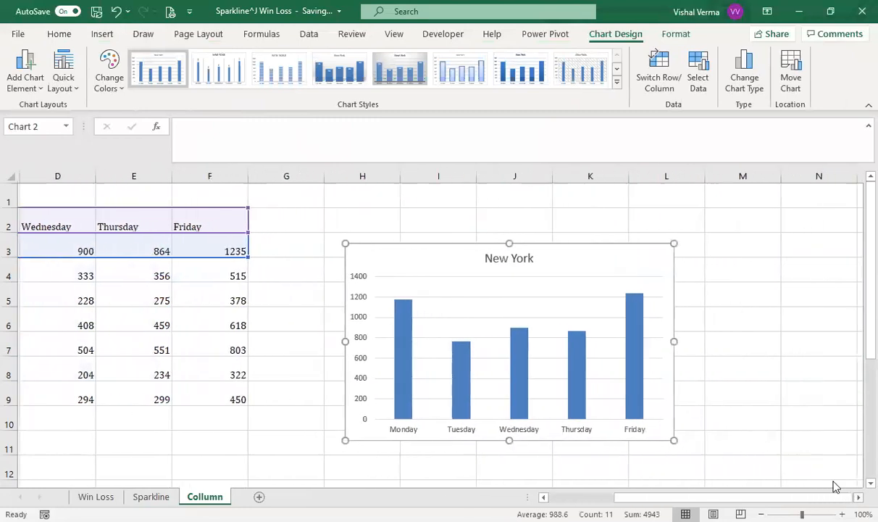
pyautogui.moveTo(572, 244); pyautogui.dragTo(653, 198)
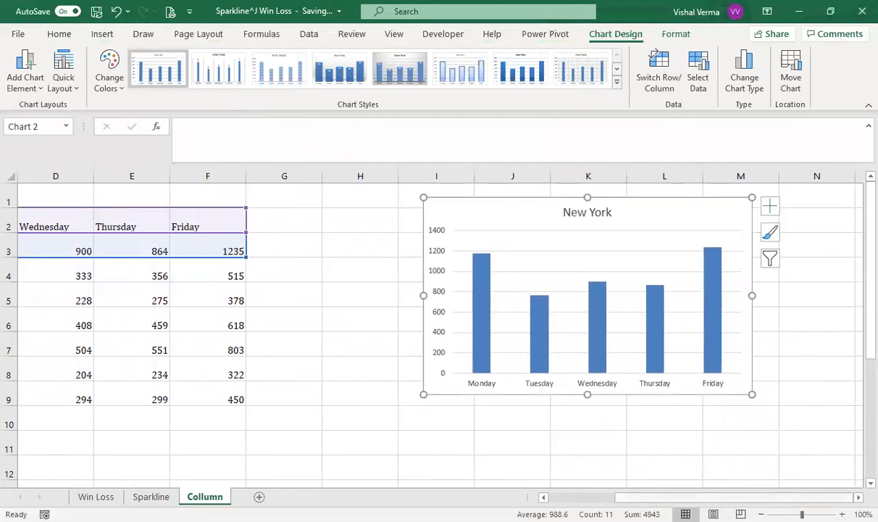
# Step: Insert a column sparkline in cell G3 for the New York row, using B3:F3 as the data range
pyautogui.moveTo(652, 497); pyautogui.dragTo(579, 497)
pyautogui.click(514, 237)
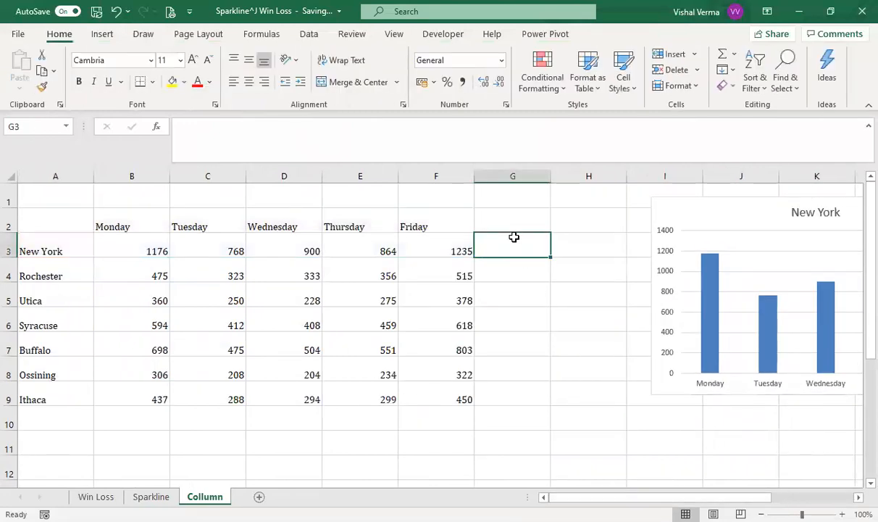
pyautogui.click(102, 35)
pyautogui.click(584, 70)
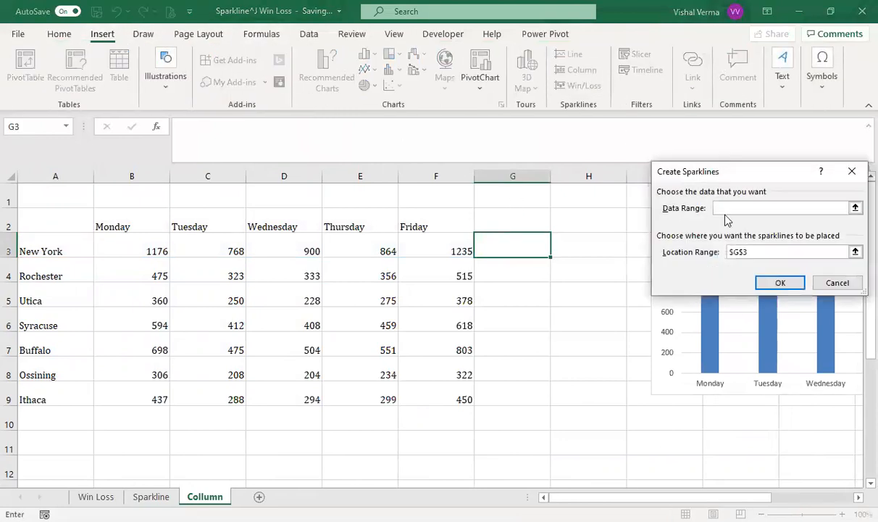
pyautogui.click(856, 208)
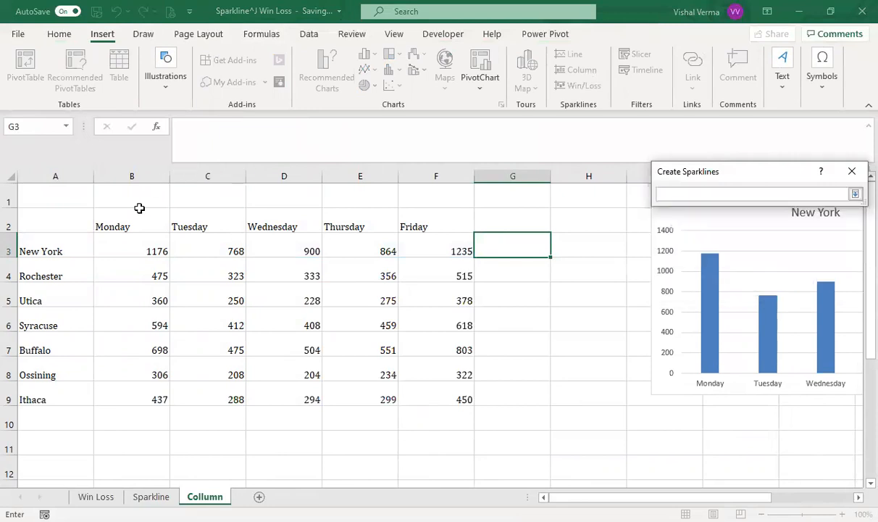
pyautogui.moveTo(109, 247); pyautogui.dragTo(423, 249)
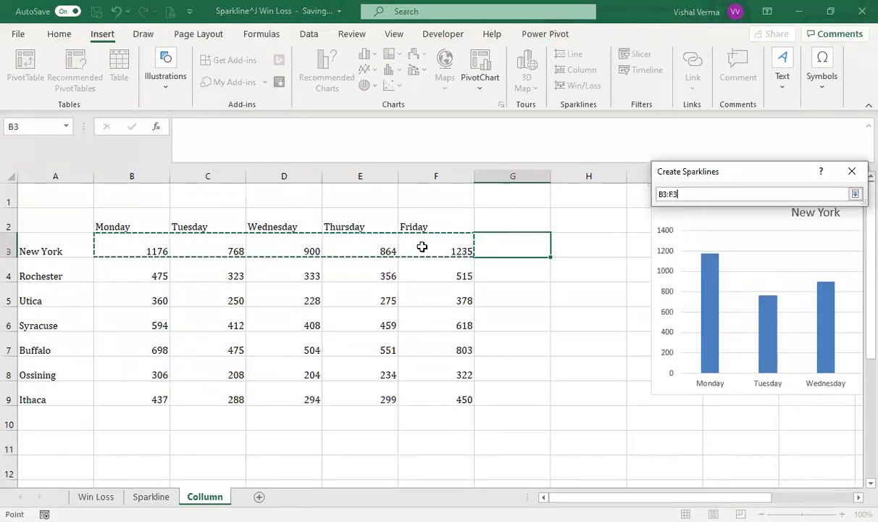
pyautogui.click(855, 194)
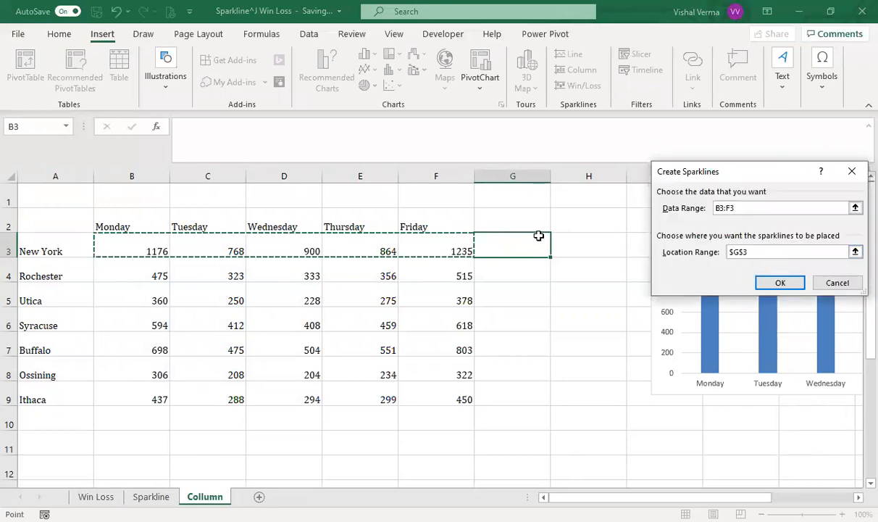
pyautogui.click(780, 282)
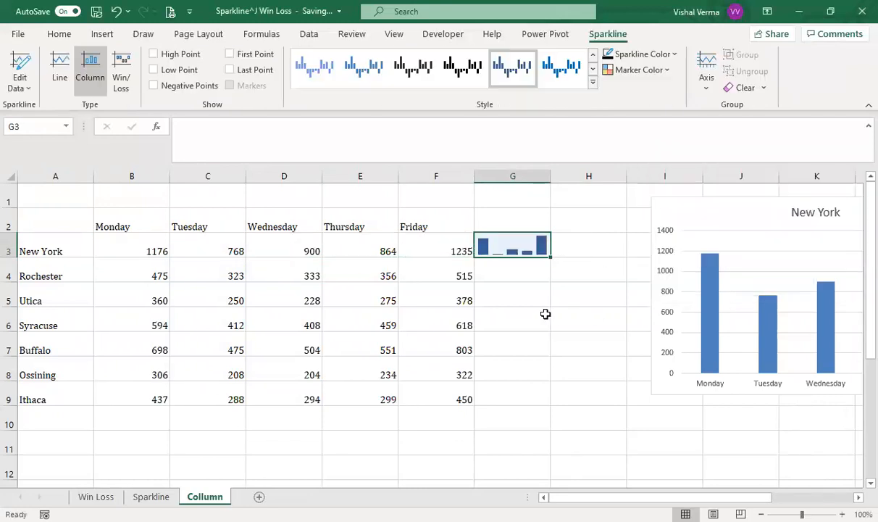
# Step: Mark the high point of the New York column sparkline in G3 with the purple theme color
pyautogui.click(546, 313)
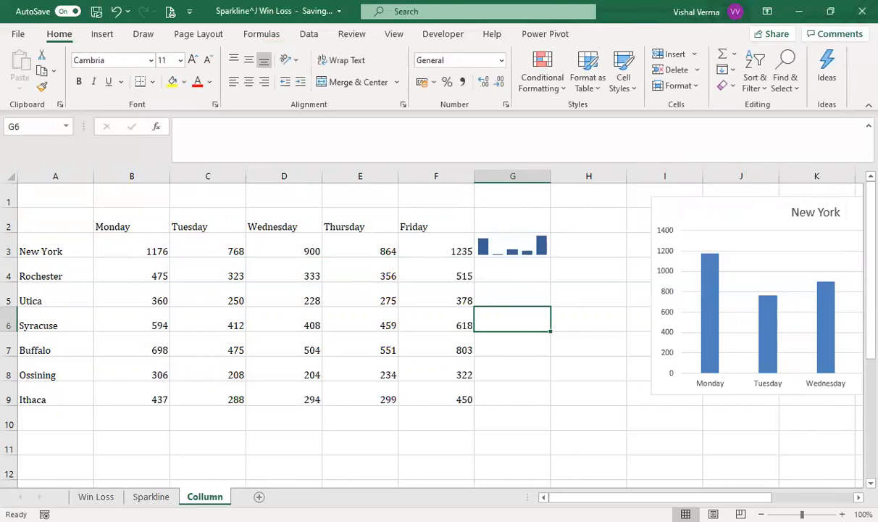
pyautogui.moveTo(739, 497); pyautogui.dragTo(783, 497)
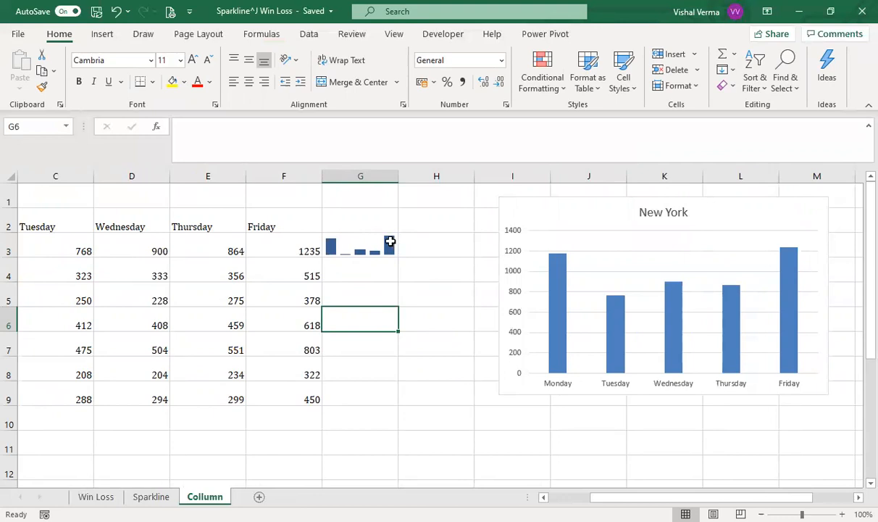
pyautogui.moveTo(620, 326)
pyautogui.click(343, 253)
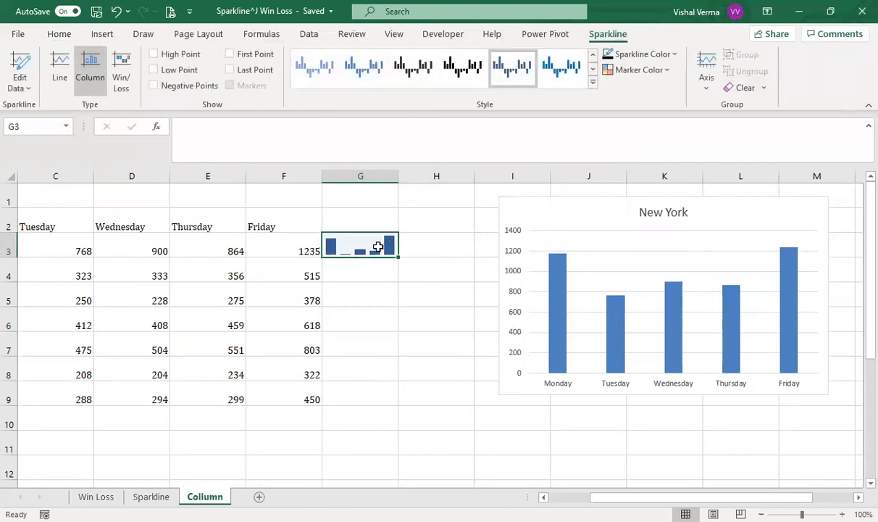
pyautogui.click(666, 71)
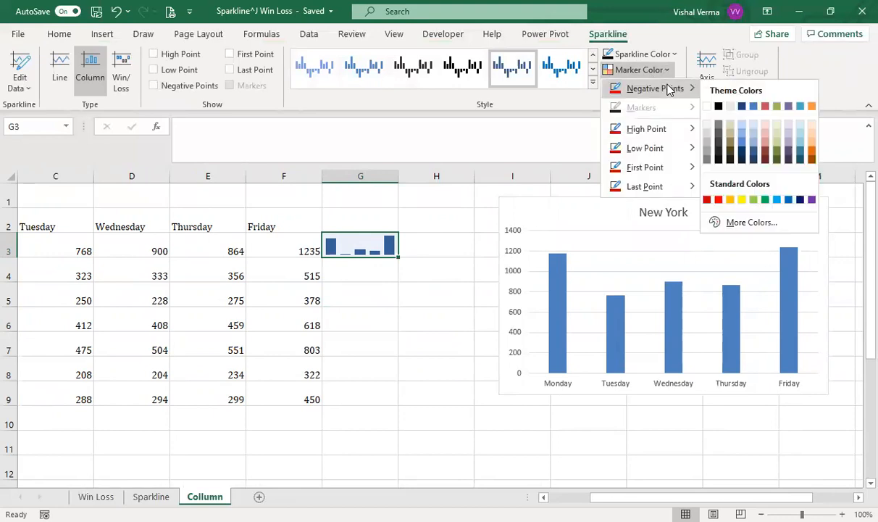
pyautogui.moveTo(672, 134)
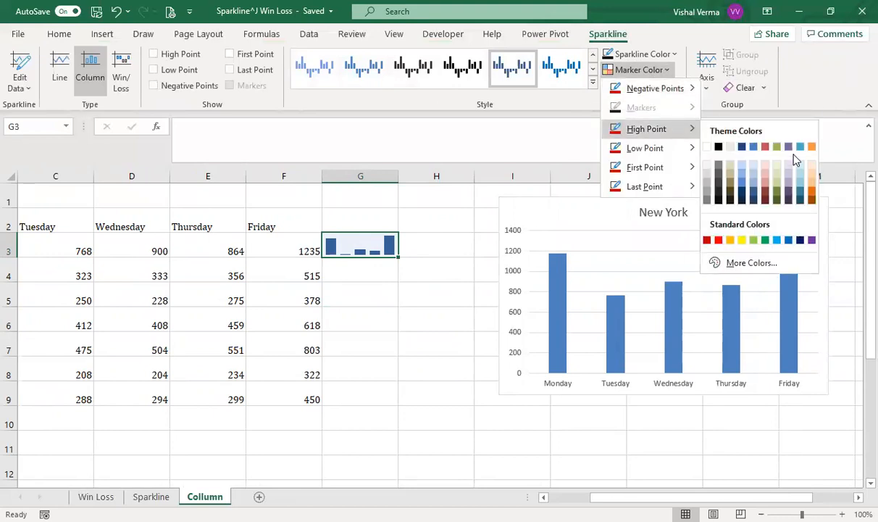
pyautogui.click(790, 147)
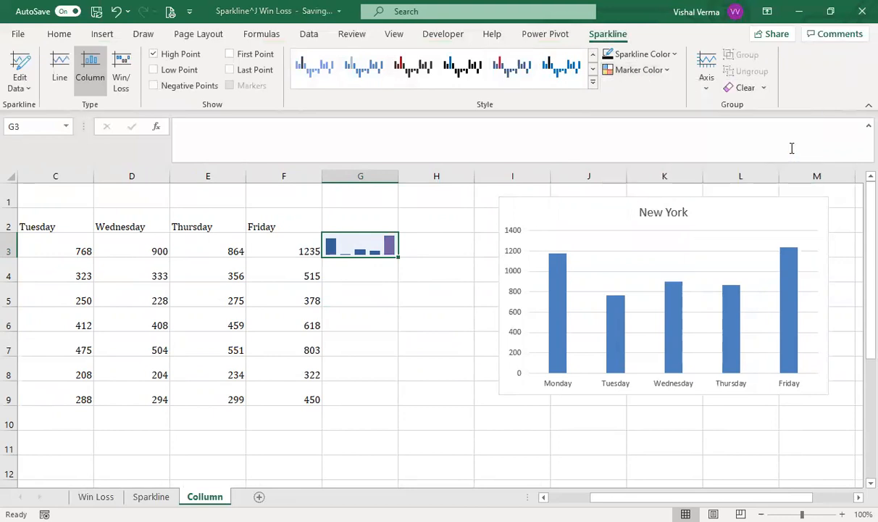
# Step: Mark the low point of the sparkline in G3 with the darkest orange theme color
pyautogui.click(664, 70)
pyautogui.moveTo(645, 148)
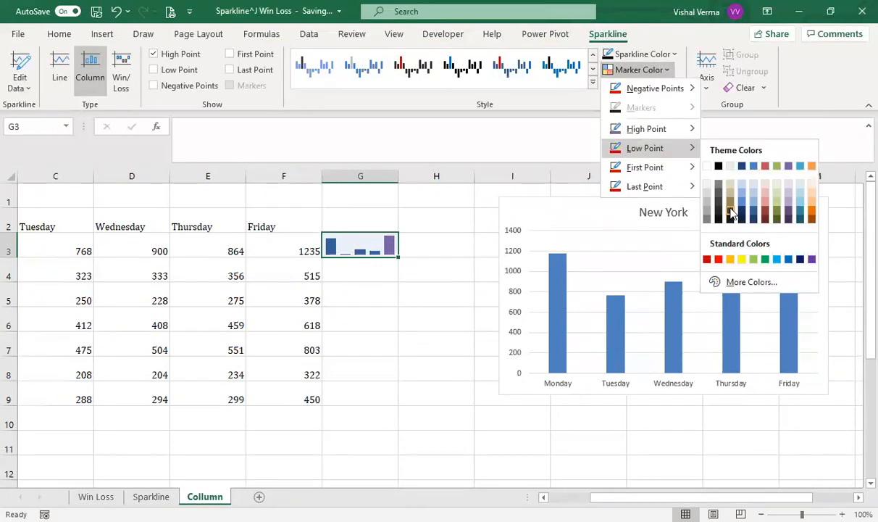
pyautogui.click(811, 219)
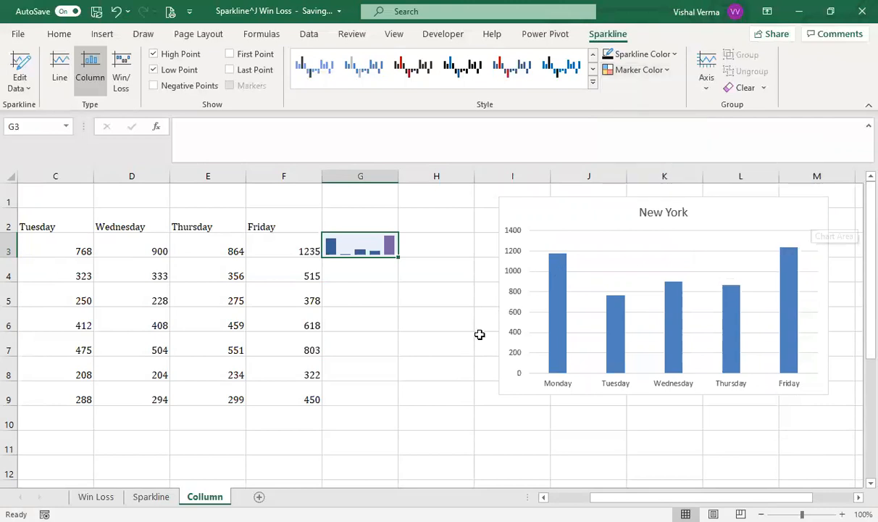
pyautogui.click(435, 337)
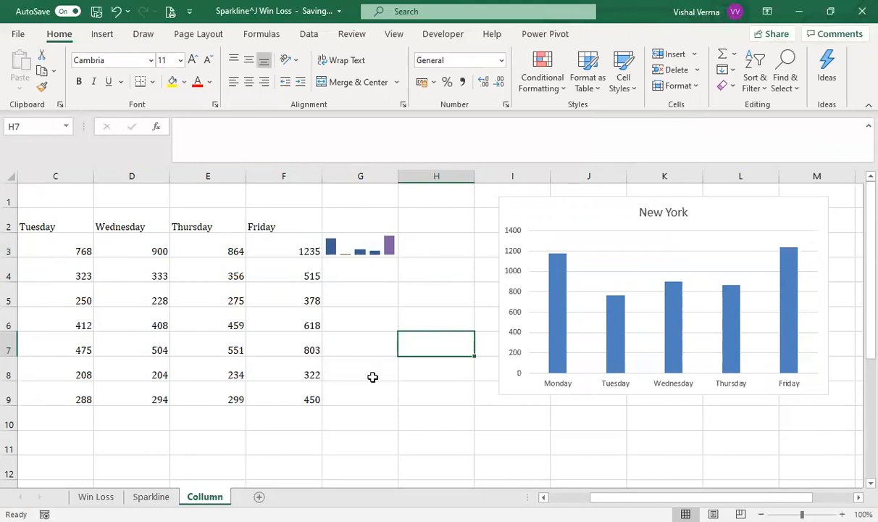
# Step: Fill the formatted column sparkline from G3 down to G9 for the remaining cities
pyautogui.hscroll(-2, 373, 376)
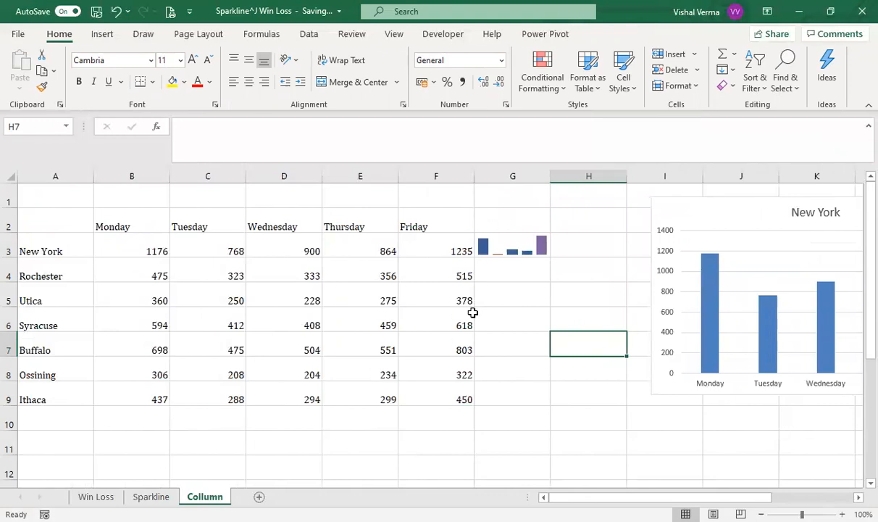
pyautogui.click(757, 198)
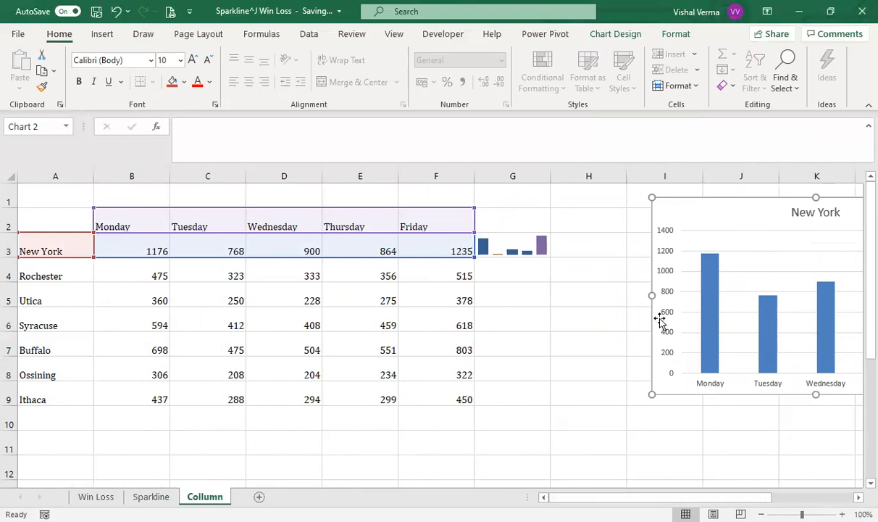
pyautogui.click(514, 240)
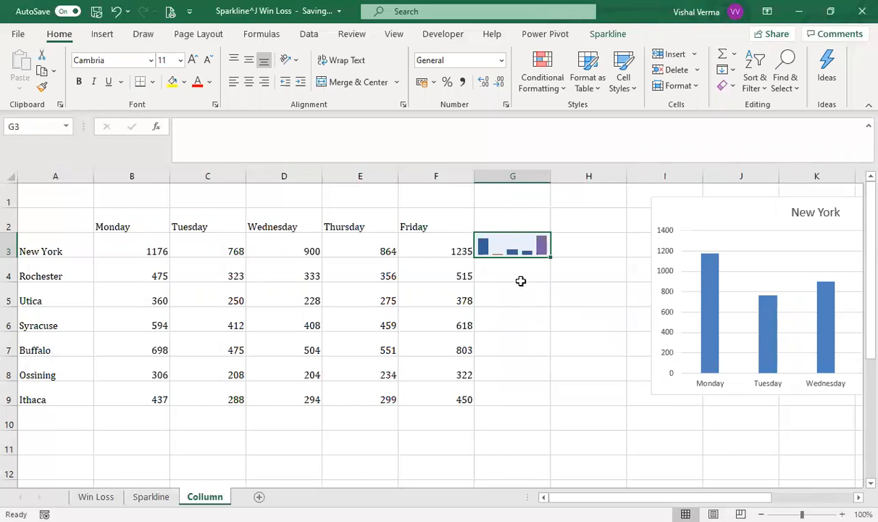
pyautogui.moveTo(548, 256); pyautogui.dragTo(553, 402)
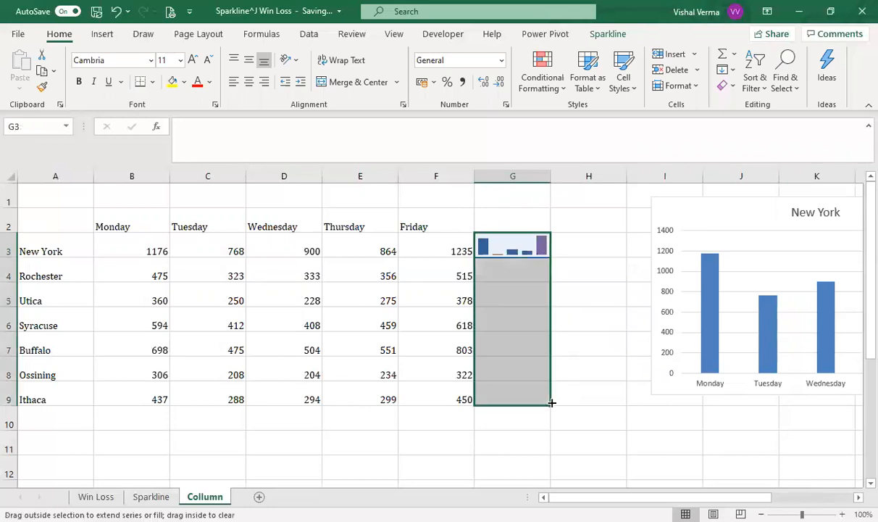
pyautogui.click(594, 398)
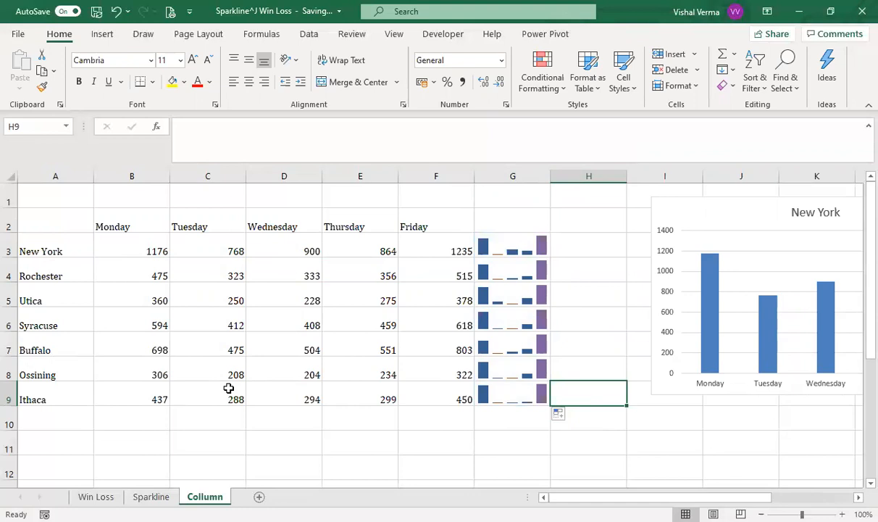
# Step: Switch to the Win Loss worksheet and look across the numbered column headings in row 3
pyautogui.click(105, 497)
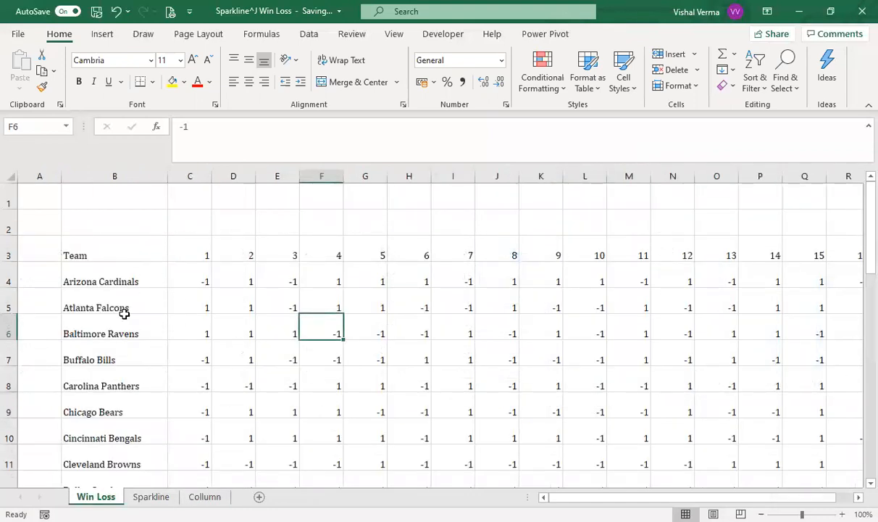
pyautogui.click(191, 249)
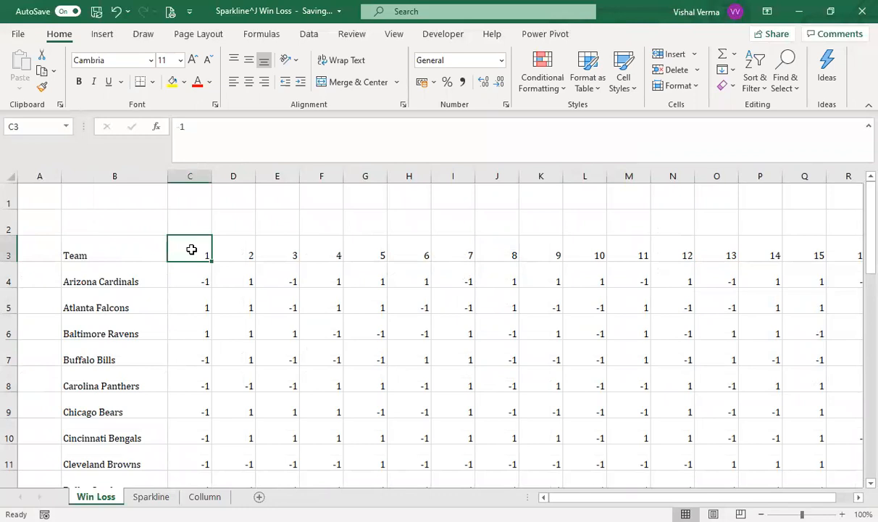
pyautogui.hotkey('ctrl', 'Right')
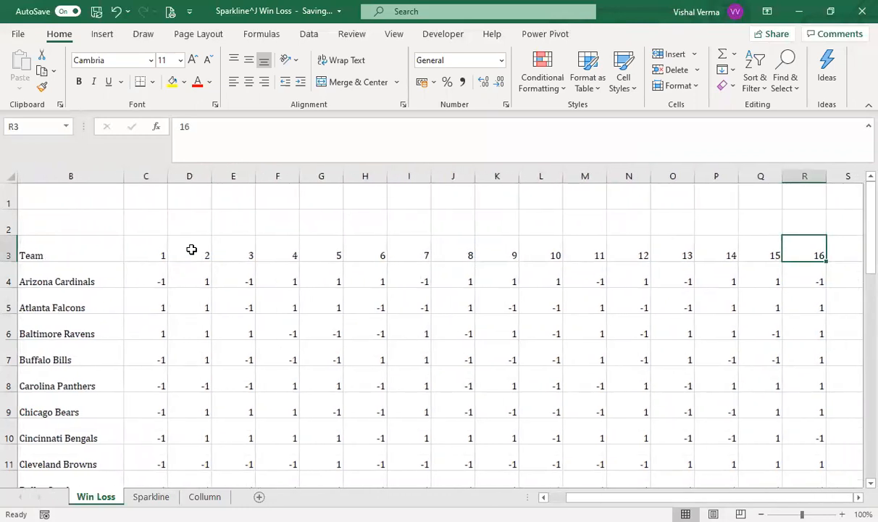
pyautogui.press('Right')
pyautogui.press('Left')
pyautogui.press('Left')
pyautogui.press('Left')
pyautogui.press('Left')
pyautogui.press('Home')
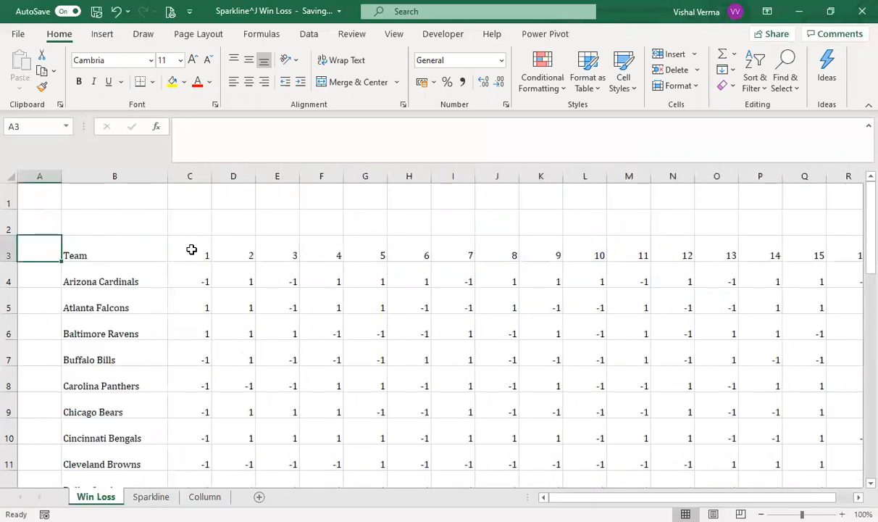
# Step: Insert a win/loss sparkline in cell T4 for the Arizona Cardinals row, using C4:R4 as the data range
pyautogui.press('Down')
pyautogui.press('Right')
pyautogui.press('Right')
pyautogui.press('Right')
pyautogui.press('Right')
pyautogui.press('Right')
pyautogui.press('Right')
pyautogui.press('Right')
pyautogui.press('Right')
pyautogui.press('Right')
pyautogui.press('Right')
pyautogui.press('Right')
pyautogui.press('Right')
pyautogui.press('Right')
pyautogui.press('Right')
pyautogui.press('Right')
pyautogui.press('Right')
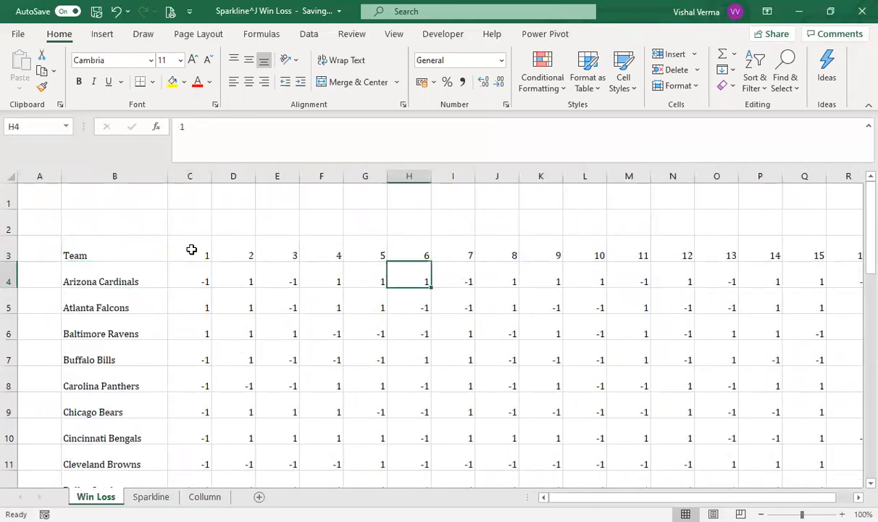
pyautogui.press('Right')
pyautogui.press('Right')
pyautogui.press('Right')
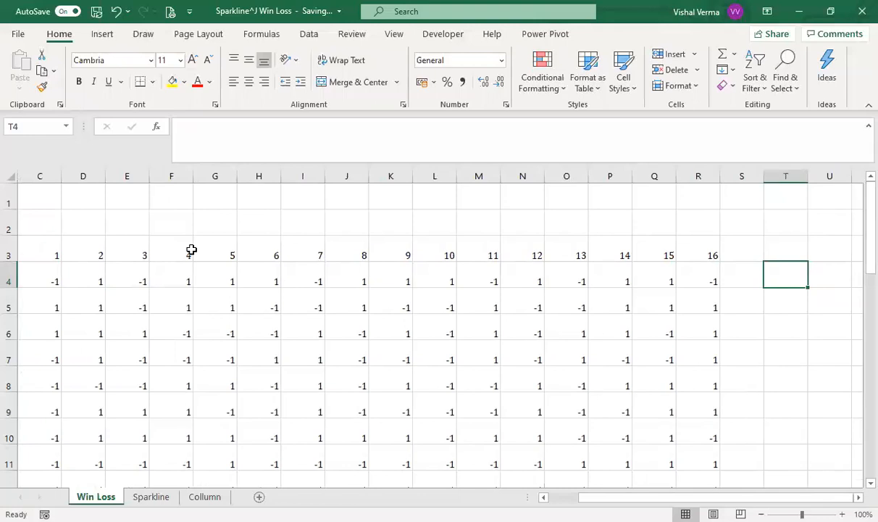
pyautogui.press('Left')
pyautogui.press('Left')
pyautogui.press('Right')
pyautogui.press('Right')
pyautogui.click(102, 36)
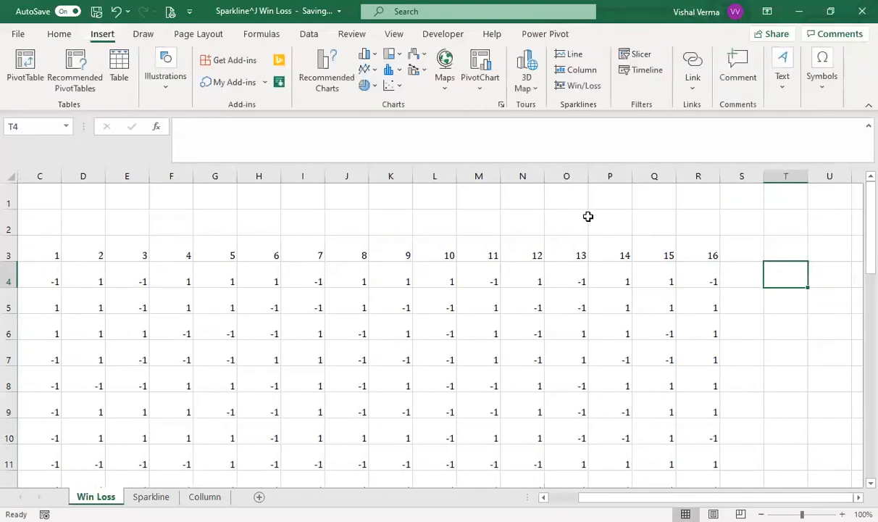
pyautogui.click(579, 87)
pyautogui.click(856, 209)
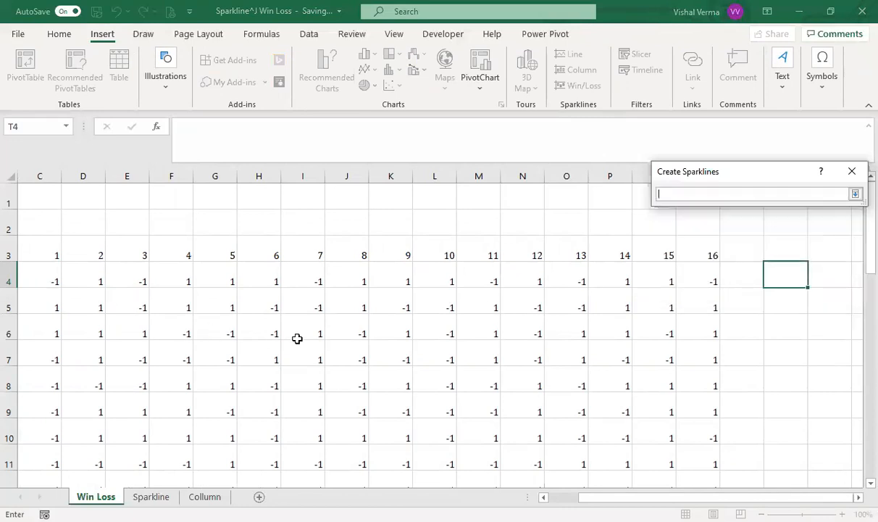
pyautogui.moveTo(39, 275); pyautogui.dragTo(704, 285)
pyautogui.moveTo(705, 285); pyautogui.dragTo(706, 285)
pyautogui.click(780, 283)
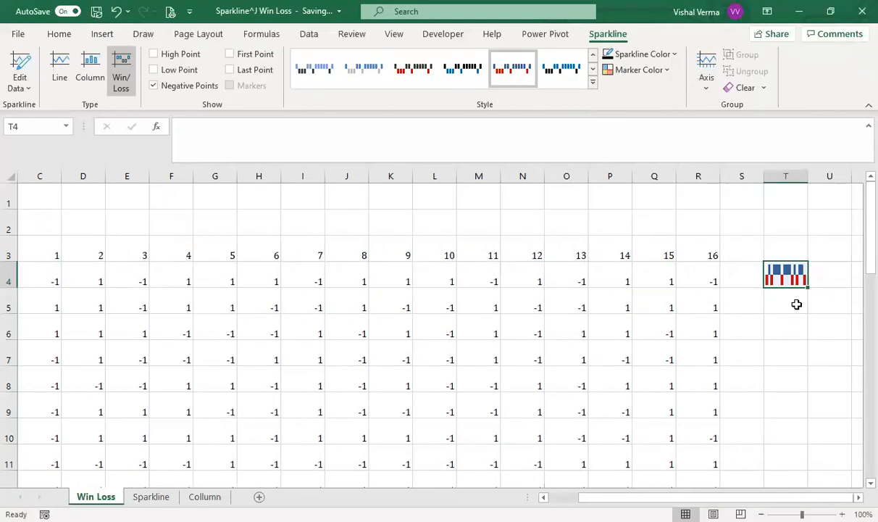
pyautogui.click(812, 302)
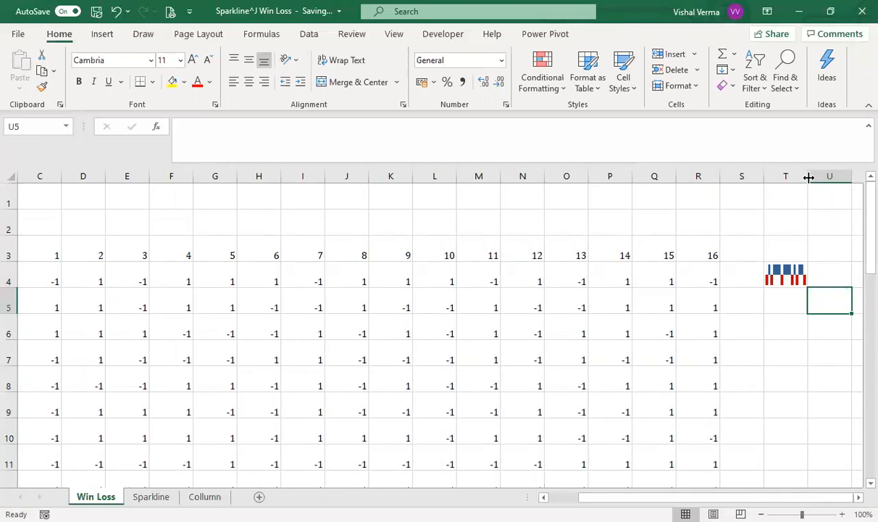
# Step: Widen column T to about five times its original width so the win/loss markers are spaced apart
pyautogui.moveTo(808, 177); pyautogui.dragTo(833, 176)
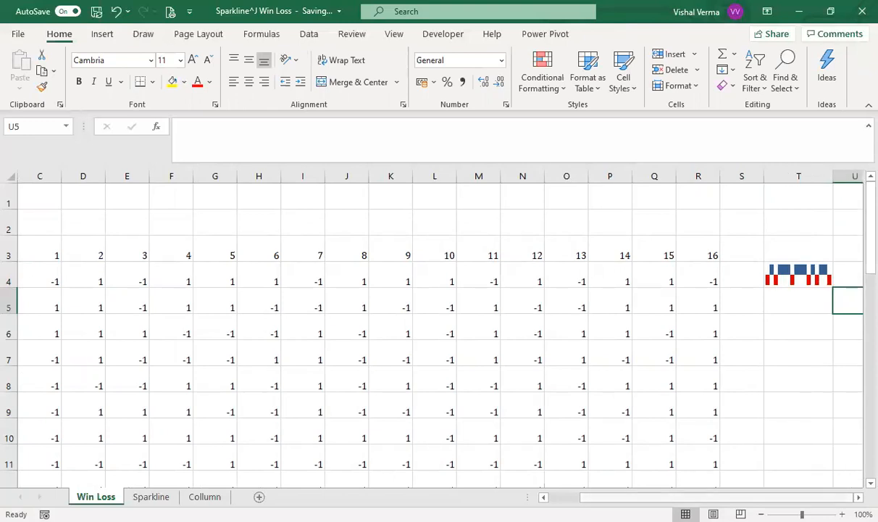
pyautogui.hscroll(5, 652, 219)
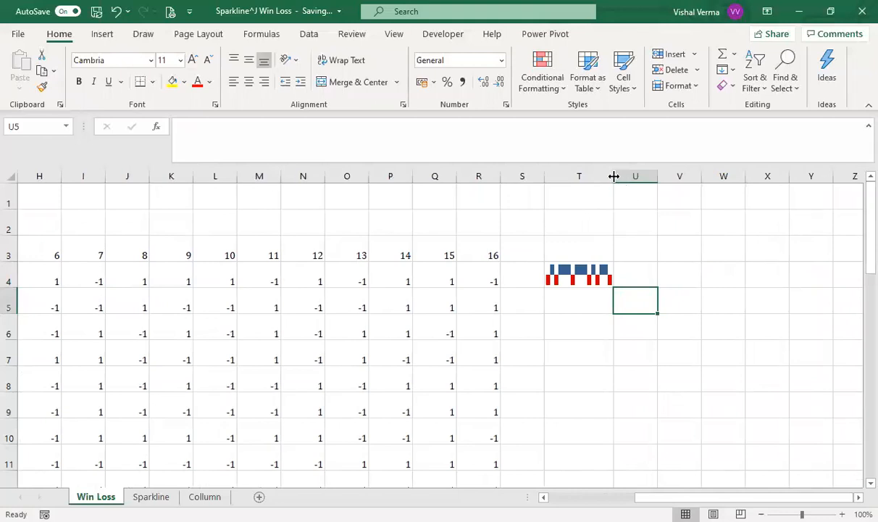
pyautogui.moveTo(613, 176); pyautogui.dragTo(725, 176)
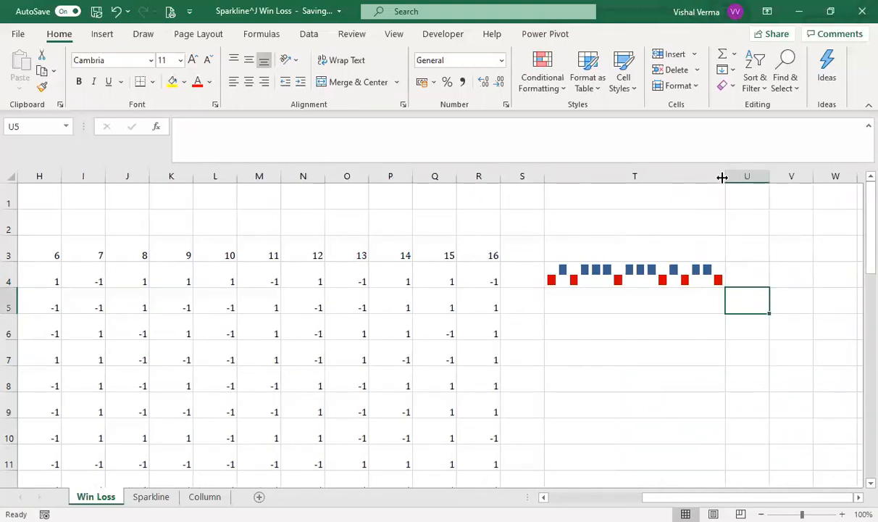
pyautogui.moveTo(722, 176); pyautogui.dragTo(776, 177)
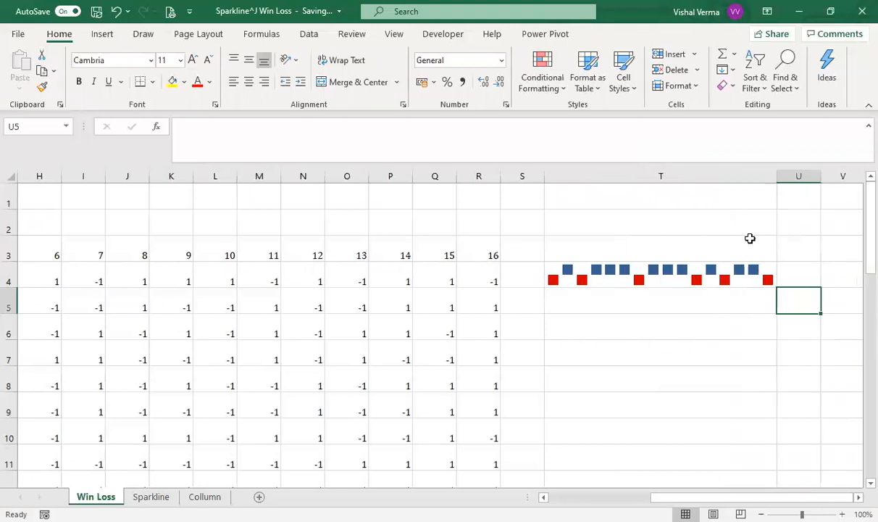
# Step: Fill the win/loss sparkline from T4 down to T35 for the remaining teams
pyautogui.click(663, 284)
pyautogui.moveTo(777, 289); pyautogui.dragTo(758, 360)
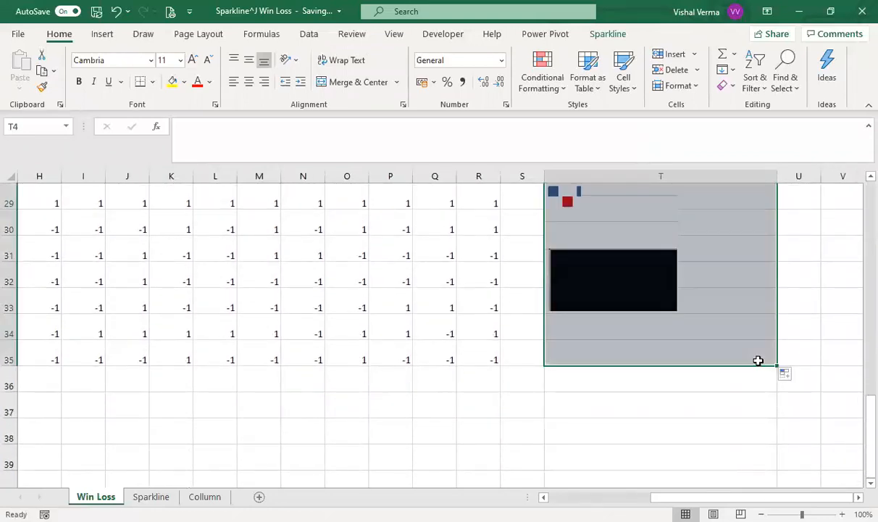
pyautogui.click(834, 405)
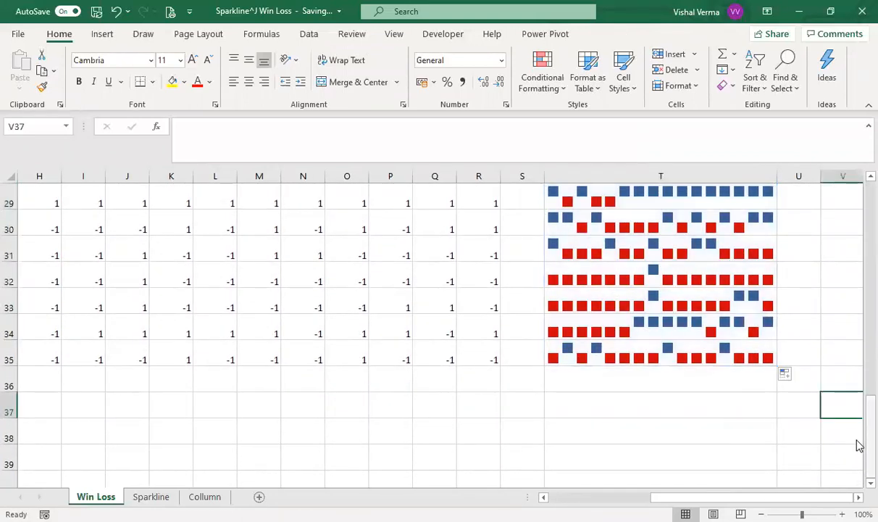
pyautogui.moveTo(857, 444); pyautogui.dragTo(859, 187)
# Step: Apply all borders to the sparkline cells T4:T35 and select the sparkline in T17
pyautogui.moveTo(578, 263); pyautogui.dragTo(600, 490)
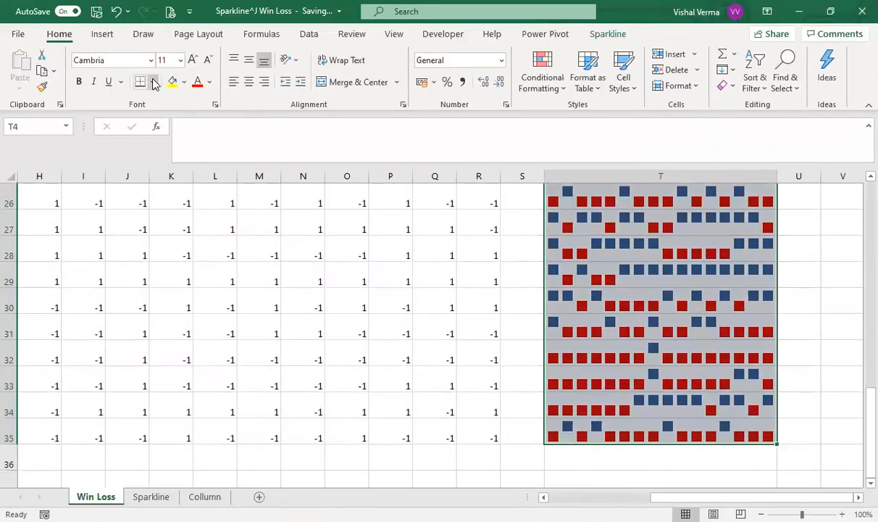
pyautogui.click(153, 82)
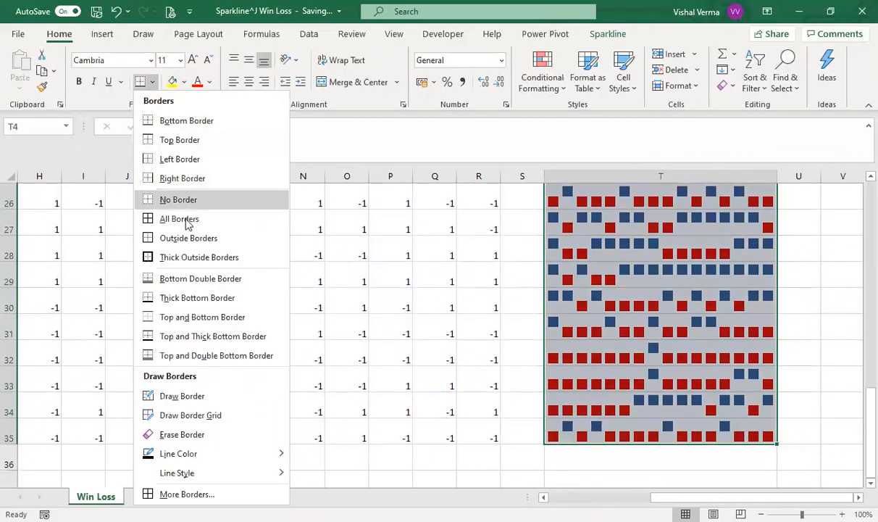
pyautogui.click(179, 219)
pyautogui.click(817, 353)
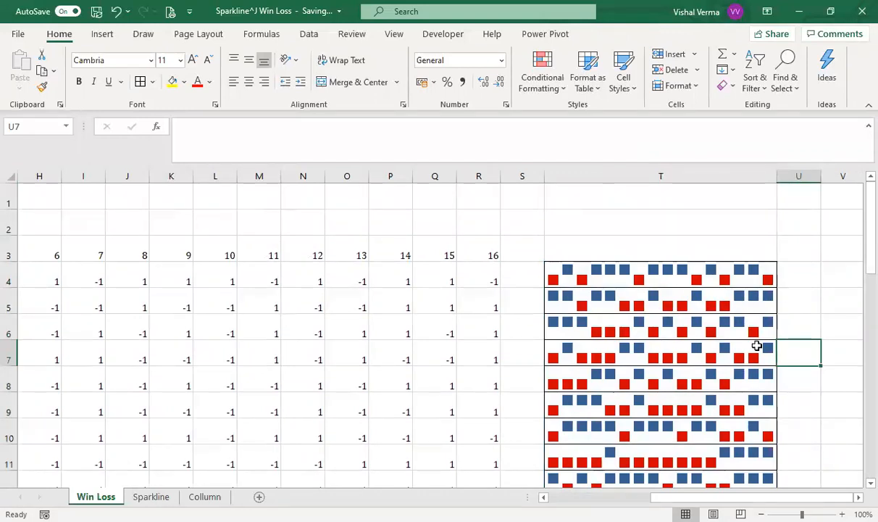
pyautogui.scroll(-3, 756, 345)
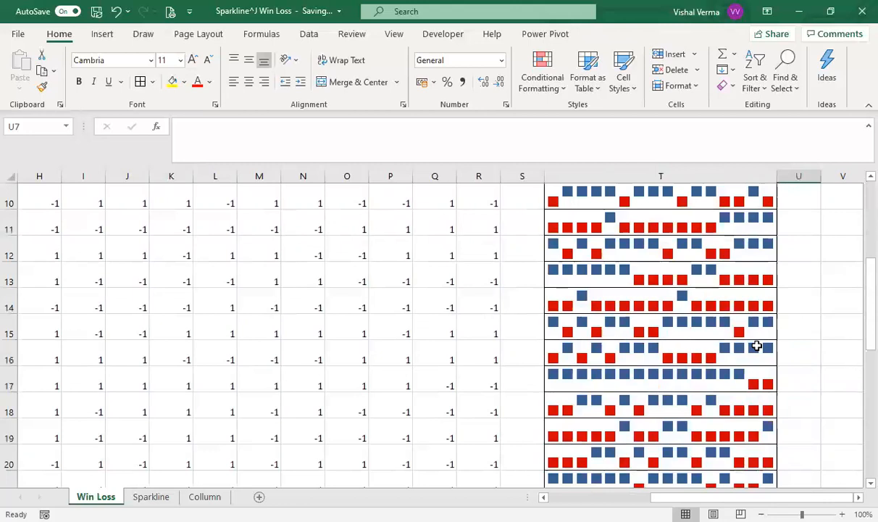
pyautogui.click(571, 379)
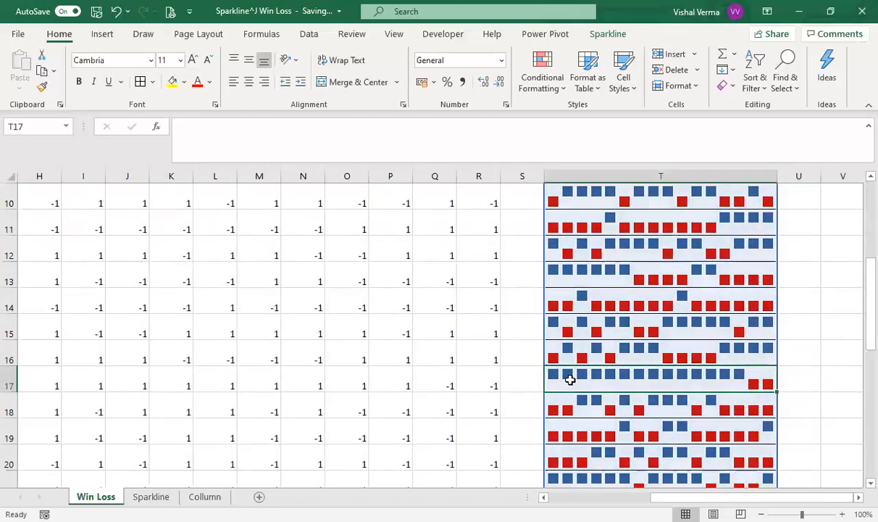
# Step: Compare the Indianapolis Colts results across row 17 with the win/loss sparkline in T17
pyautogui.click(517, 375)
pyautogui.press('Left')
pyautogui.press('Left')
pyautogui.press('Left')
pyautogui.press('Left')
pyautogui.press('Left')
pyautogui.press('Left')
pyautogui.press('Left')
pyautogui.press('Left')
pyautogui.press('Left')
pyautogui.press('Left')
pyautogui.press('Left')
pyautogui.press('Left')
pyautogui.press('Left')
pyautogui.press('Left')
pyautogui.press('Left')
pyautogui.press('Left')
pyautogui.press('Left')
pyautogui.press('Left')
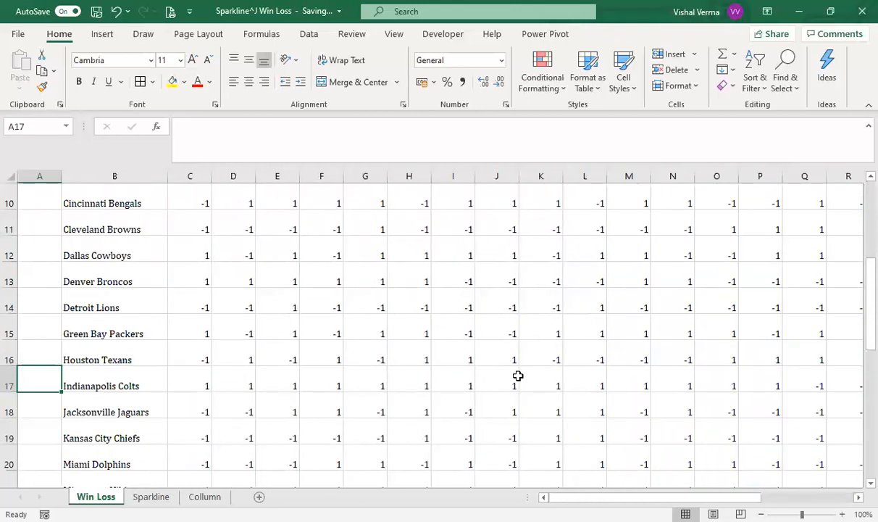
pyautogui.press('Right')
pyautogui.press('Right')
pyautogui.press('Right')
pyautogui.press('Right')
pyautogui.press('Right')
pyautogui.press('Right')
pyautogui.press('Right')
pyautogui.press('Right')
pyautogui.press('Right')
pyautogui.press('Right')
pyautogui.press('Right')
pyautogui.press('Right')
pyautogui.press('Right')
pyautogui.press('Right')
pyautogui.press('Right')
pyautogui.press('Right')
pyautogui.press('Right')
pyautogui.press('Right')
pyautogui.press('Right')
pyautogui.press('Right')
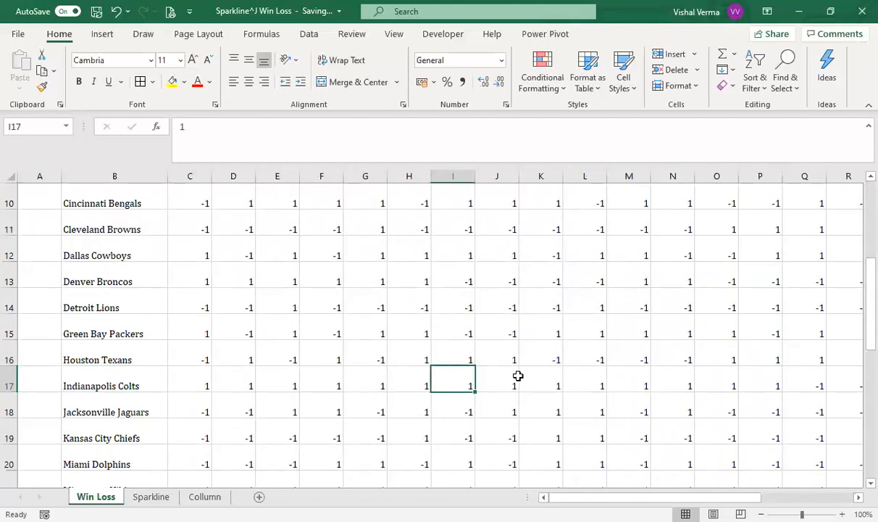
pyautogui.press('Left')
pyautogui.press('Left')
pyautogui.press('Left')
pyautogui.press('Left')
pyautogui.press('Left')
pyautogui.press('Left')
pyautogui.press('Left')
pyautogui.press('Left')
pyautogui.press('Left')
pyautogui.press('Left')
pyautogui.press('Left')
pyautogui.press('Left')
pyautogui.press('Right')
pyautogui.press('Right')
pyautogui.press('Right')
pyautogui.press('Right')
pyautogui.press('Right')
pyautogui.press('Left')
pyautogui.press('Left')
# Step: Compare the Detroit Lions results across row 14 with the win/loss sparkline in T14
pyautogui.press('Up')
pyautogui.press('Up')
pyautogui.press('Up')
pyautogui.press('Up')
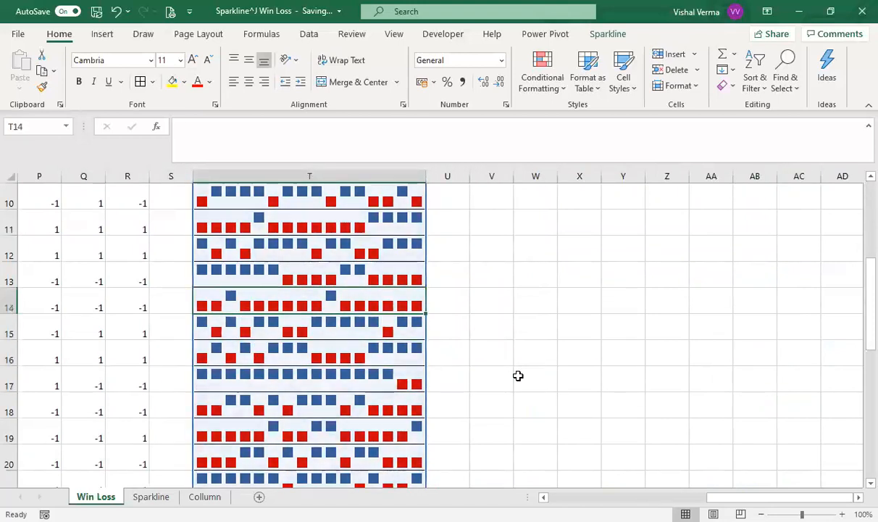
pyautogui.press('Down')
pyautogui.press('Left')
pyautogui.press('Left')
pyautogui.press('Left')
pyautogui.press('Left')
pyautogui.press('Left')
pyautogui.press('Left')
pyautogui.press('Left')
pyautogui.press('Left')
pyautogui.press('Left')
pyautogui.press('Left')
pyautogui.press('Left')
pyautogui.press('Left')
pyautogui.press('Left')
pyautogui.press('Left')
pyautogui.press('Left')
pyautogui.press('Left')
pyautogui.press('Left')
pyautogui.press('Left')
pyautogui.press('Left')
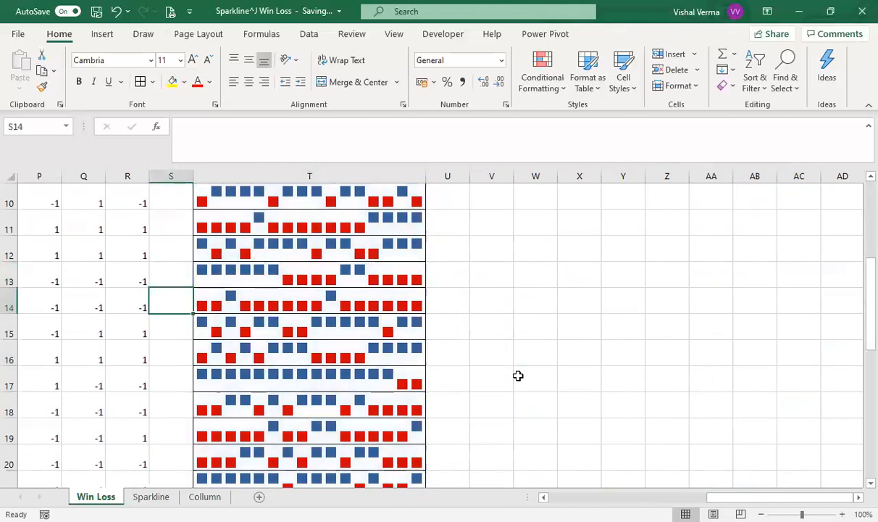
pyautogui.press('Right')
pyautogui.press('Right')
pyautogui.press('Right')
pyautogui.press('Right')
pyautogui.press('Right')
pyautogui.press('Right')
pyautogui.press('Right')
pyautogui.press('Right')
pyautogui.press('Right')
pyautogui.press('Right')
pyautogui.press('Right')
pyautogui.press('Right')
pyautogui.press('Right')
pyautogui.press('Right')
pyautogui.press('Right')
pyautogui.press('Right')
pyautogui.press('Right')
pyautogui.press('Right')
pyautogui.press('Right')
pyautogui.press('Right')
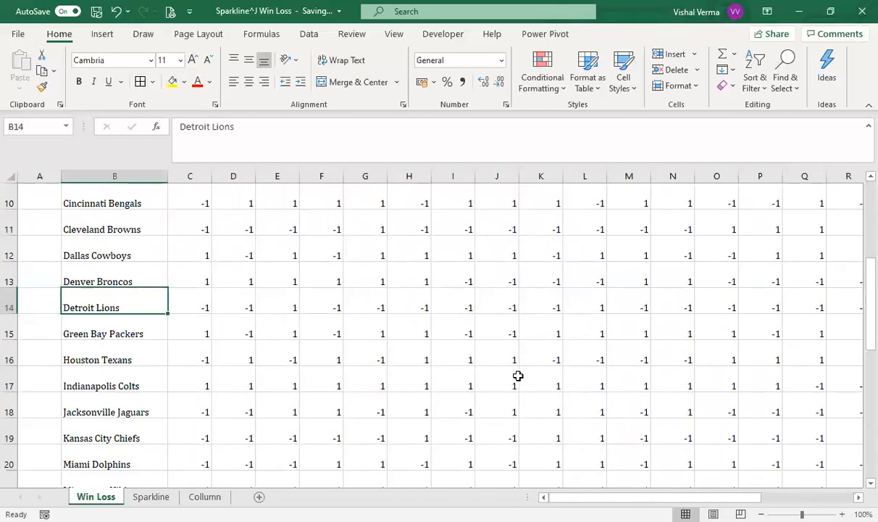
pyautogui.press('Left')
pyautogui.press('Left')
pyautogui.press('Left')
pyautogui.press('Left')
pyautogui.press('Right')
pyautogui.press('Right')
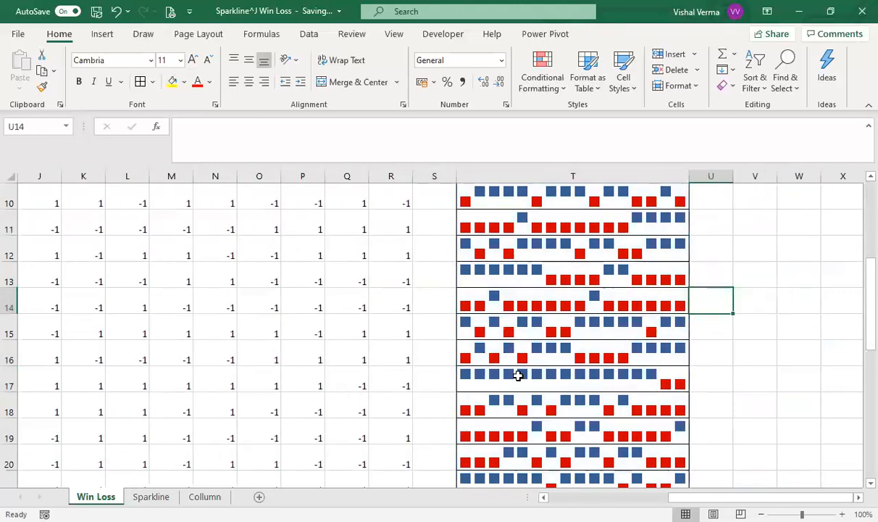
pyautogui.press('Right')
pyautogui.press('Left')
pyautogui.press('Left')
pyautogui.press('Left')
pyautogui.press('Left')
pyautogui.press('Left')
pyautogui.press('Left')
pyautogui.press('Left')
pyautogui.press('Left')
pyautogui.press('Left')
pyautogui.press('Left')
pyautogui.press('Left')
pyautogui.press('Left')
pyautogui.press('Left')
pyautogui.press('Left')
pyautogui.press('Left')
pyautogui.press('Left')
pyautogui.press('Left')
pyautogui.press('Left')
pyautogui.press('Left')
pyautogui.press('Left')
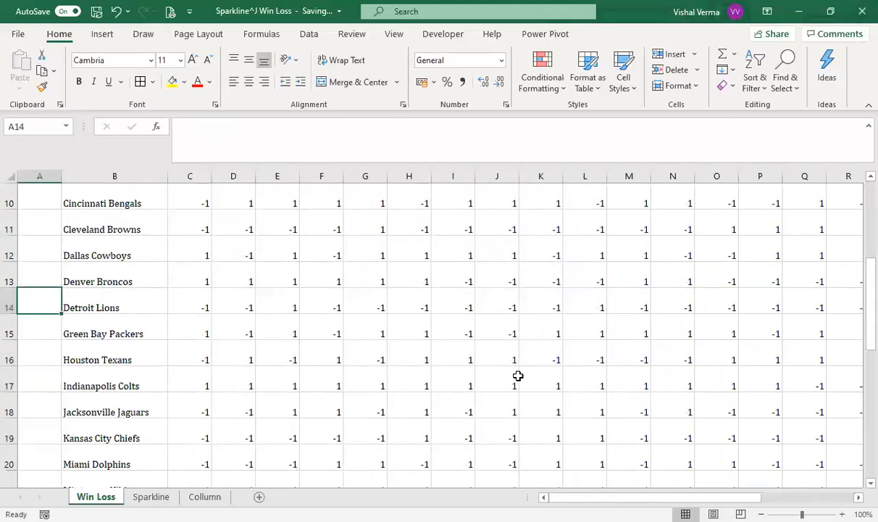
# Step: Review the Arizona Cardinals results across row 4 and select the team's win/loss sparkline in T4
pyautogui.press('Up')
pyautogui.press('Up')
pyautogui.press('Up')
pyautogui.press('Up')
pyautogui.press('Up')
pyautogui.press('Up')
pyautogui.press('Up')
pyautogui.press('Up')
pyautogui.press('Up')
pyautogui.press('Up')
pyautogui.press('Up')
pyautogui.press('Up')
pyautogui.press('Up')
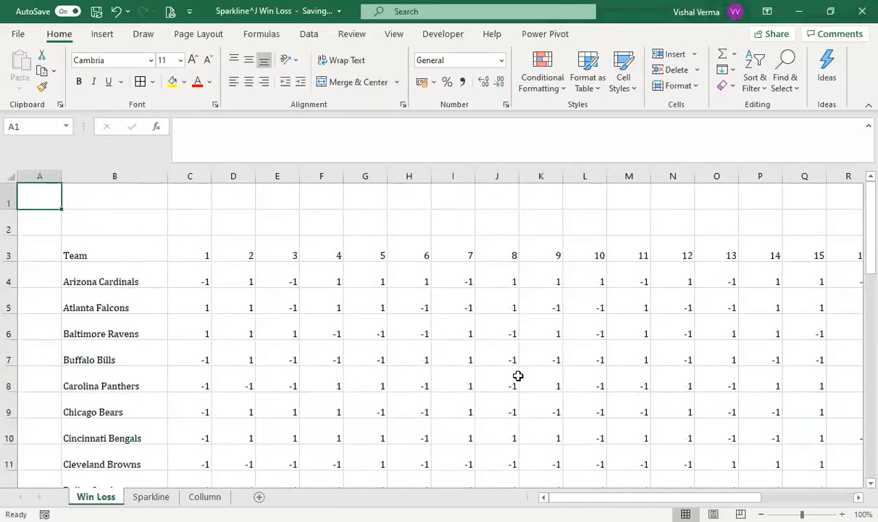
pyautogui.press('Down')
pyautogui.press('Down')
pyautogui.press('Down')
pyautogui.press('Right')
pyautogui.press('Right')
pyautogui.press('Right')
pyautogui.press('Right')
pyautogui.press('Right')
pyautogui.press('Right')
pyautogui.press('Right')
pyautogui.press('Right')
pyautogui.press('Right')
pyautogui.press('Right')
pyautogui.press('Right')
pyautogui.press('Right')
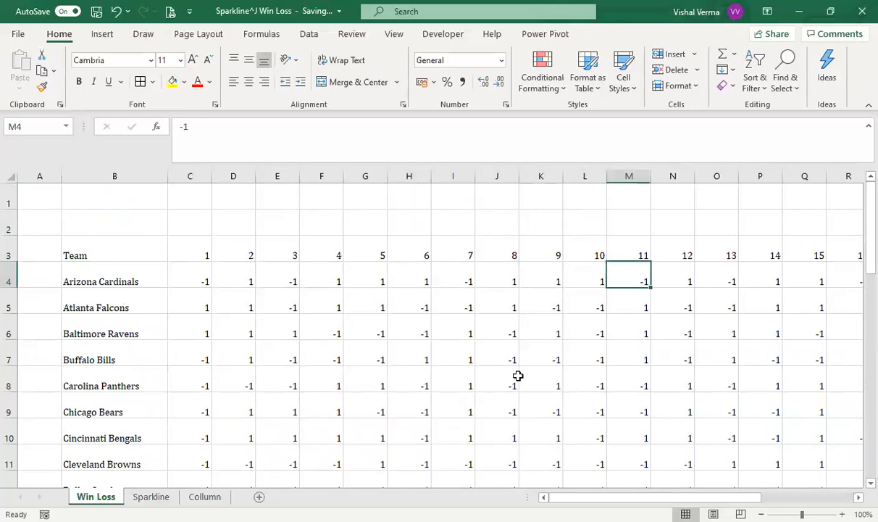
pyautogui.press('Right')
pyautogui.press('Right')
pyautogui.press('Right')
pyautogui.press('Right')
pyautogui.press('Right')
pyautogui.press('Right')
pyautogui.press('Right')
pyautogui.press('Right')
pyautogui.press('Left')
pyautogui.press('Left')
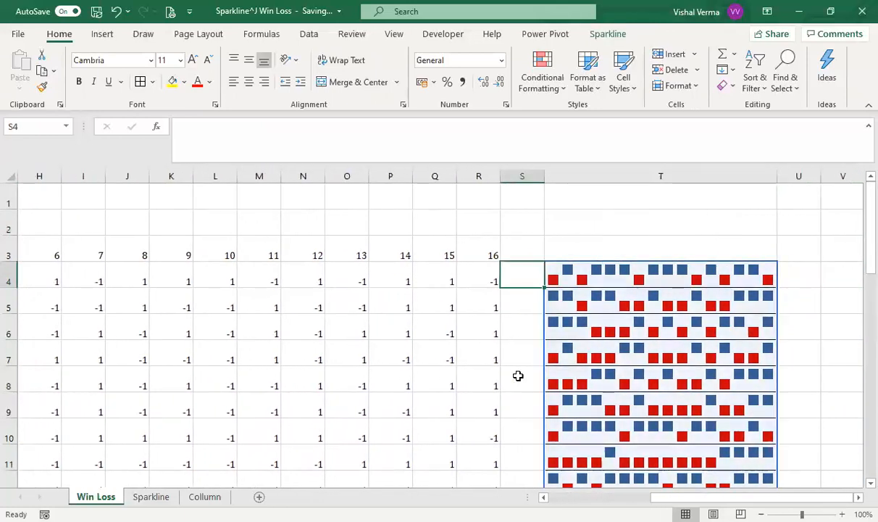
pyautogui.press('Right')
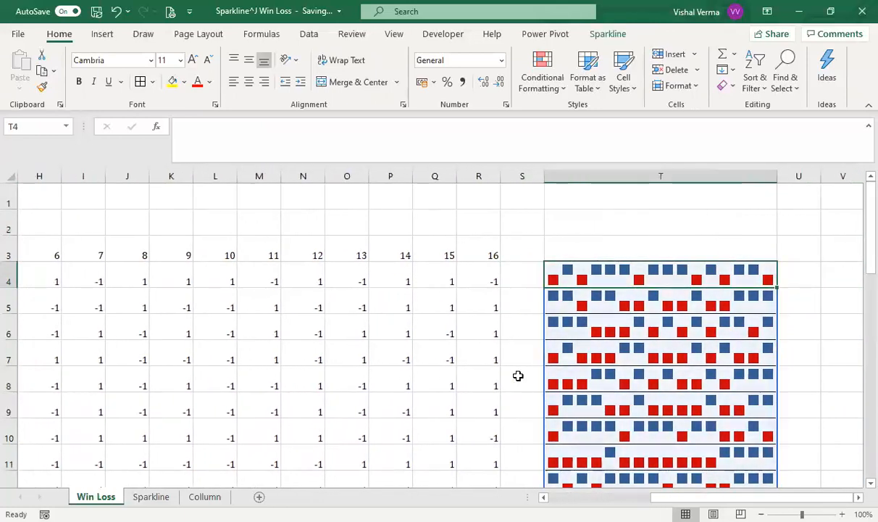